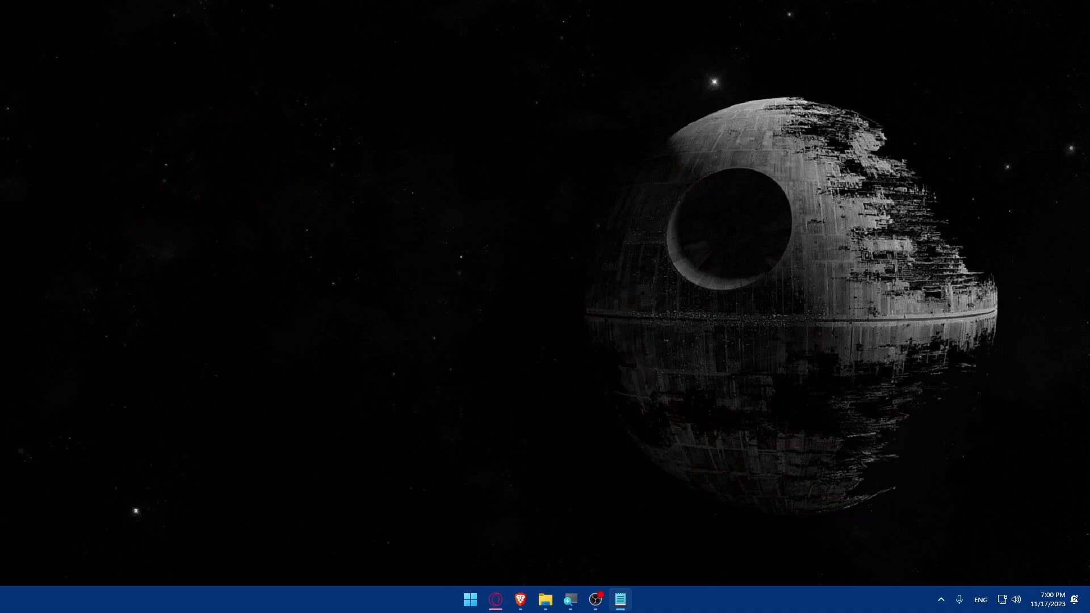
# Step: Switch away from the Notepad window so the Windows desktop shows
pyautogui.press('super+1')
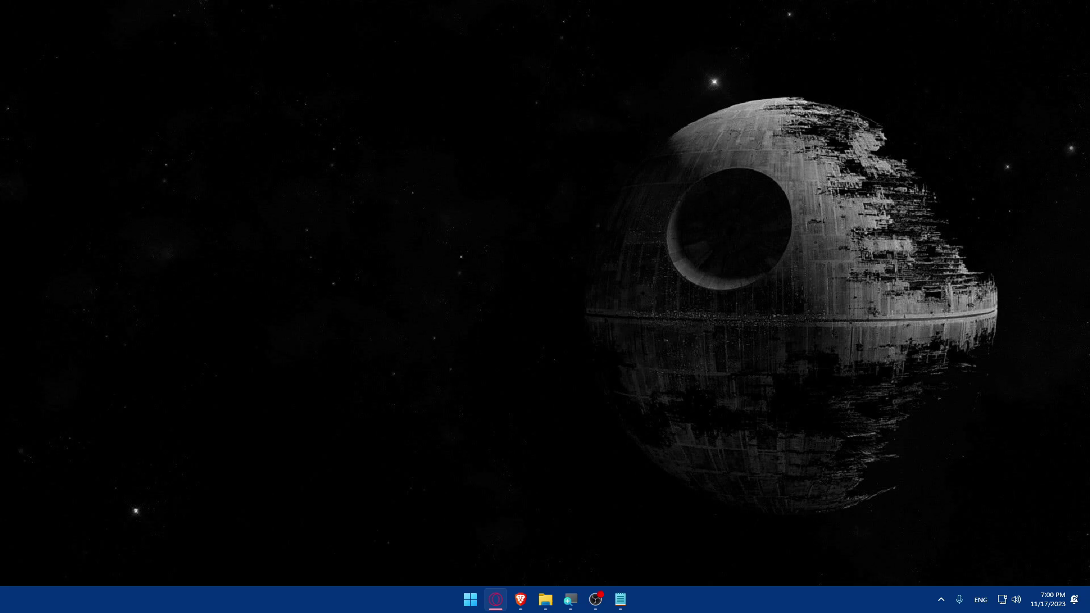
# Step: Launch Brave from the taskbar and load ninjatrader.com
pyautogui.click(530, 602)
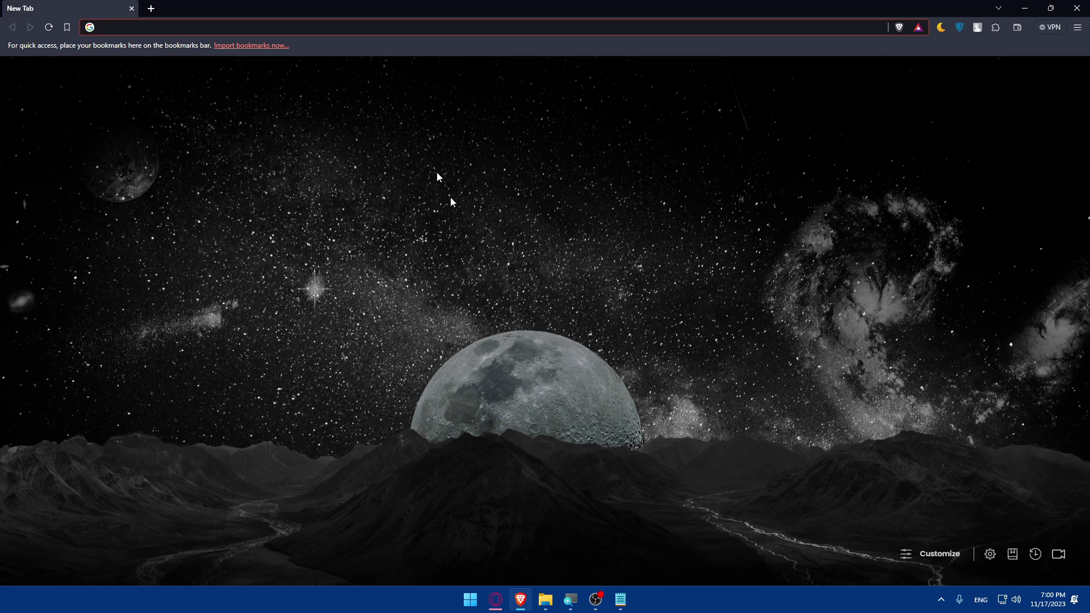
pyautogui.write('nin')
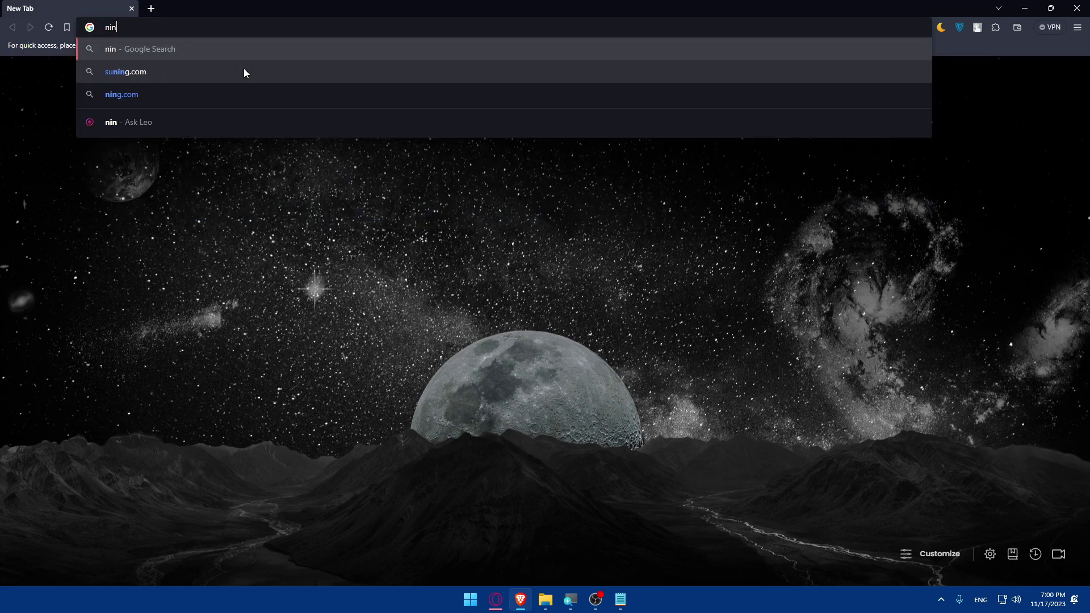
pyautogui.write('ja')
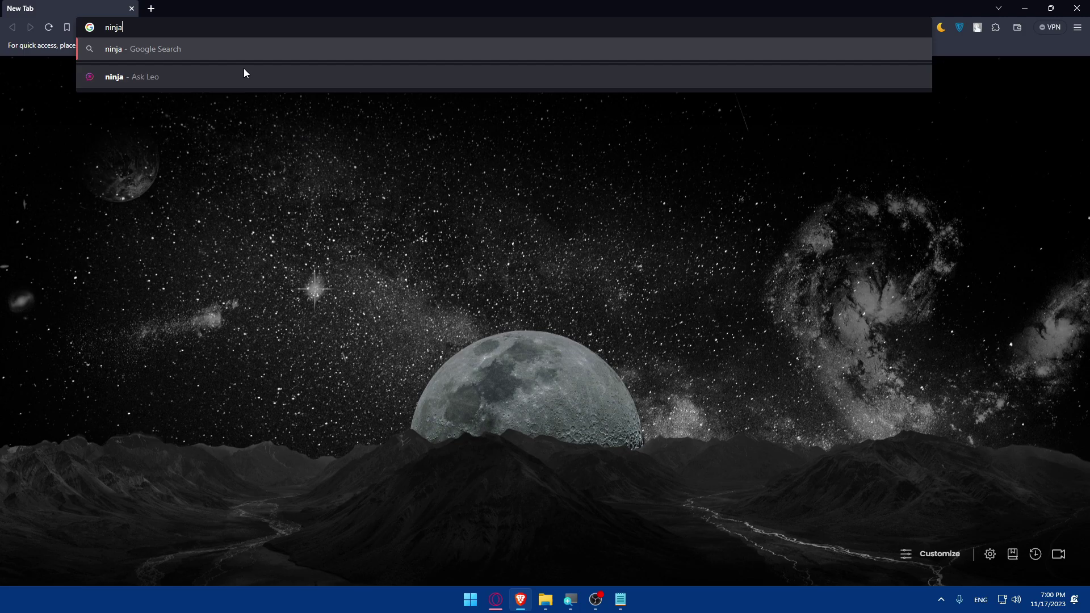
pyautogui.write('trader.')
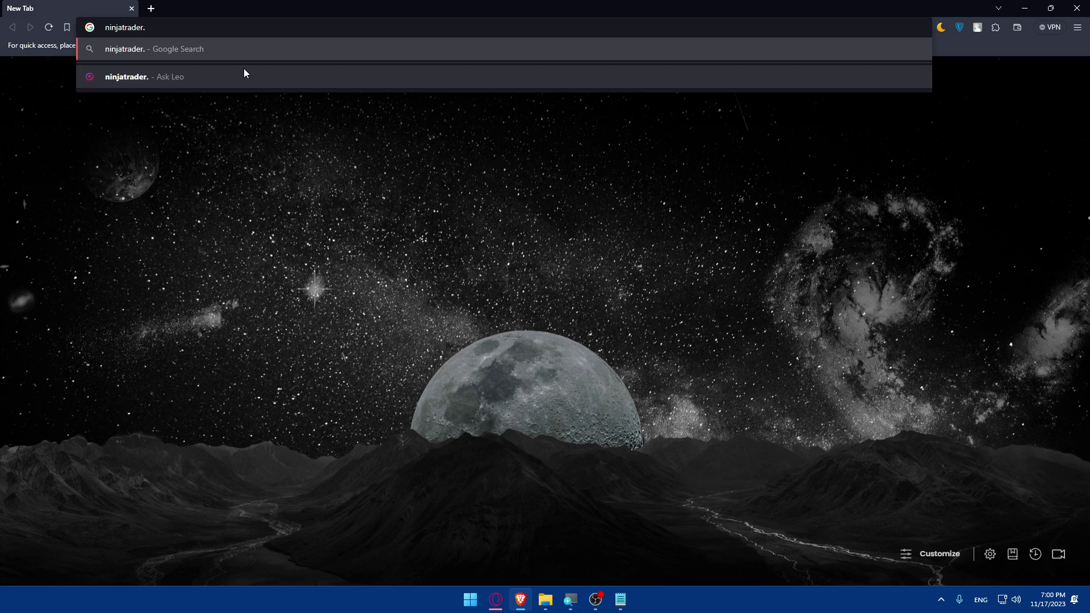
pyautogui.write('com')
pyautogui.press('Return')
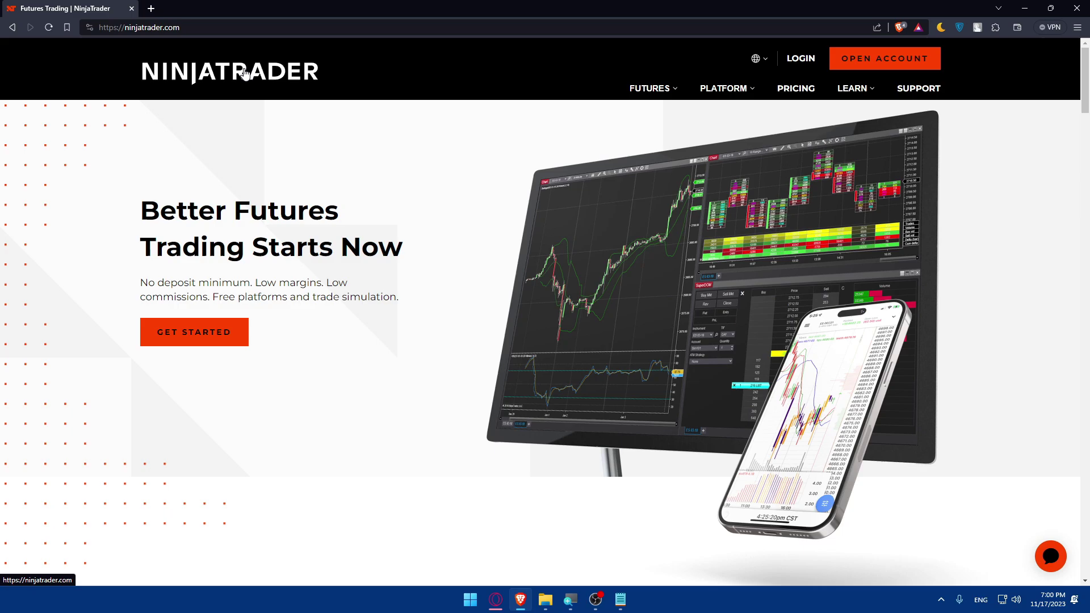
# Step: Scroll through the NinjaTrader homepage, then choose Open Account to reach registration
pyautogui.scroll(-15, 683, 110)
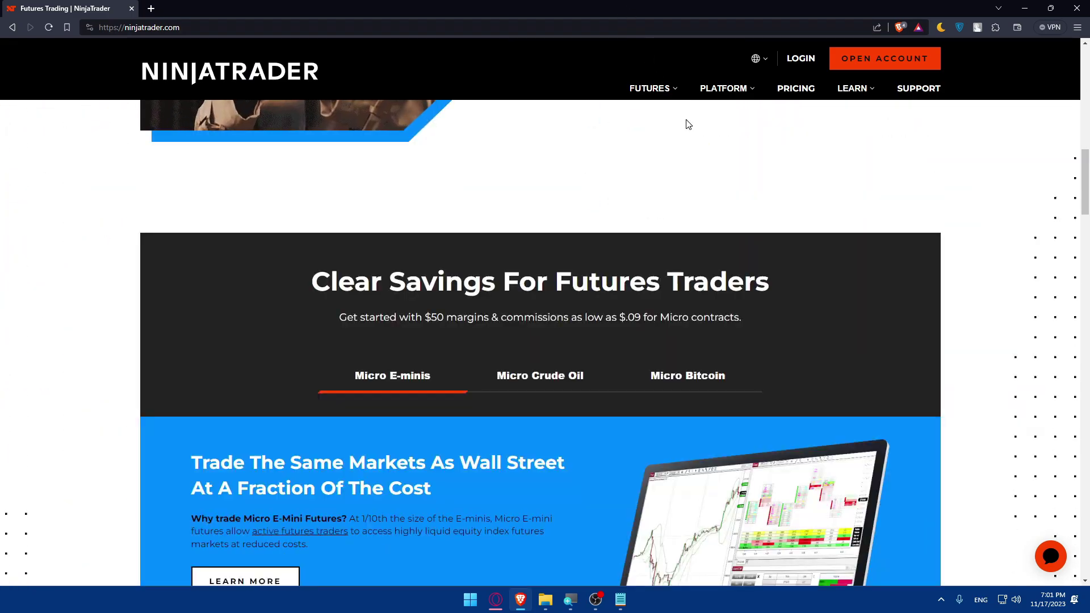
pyautogui.scroll(15, 687, 122)
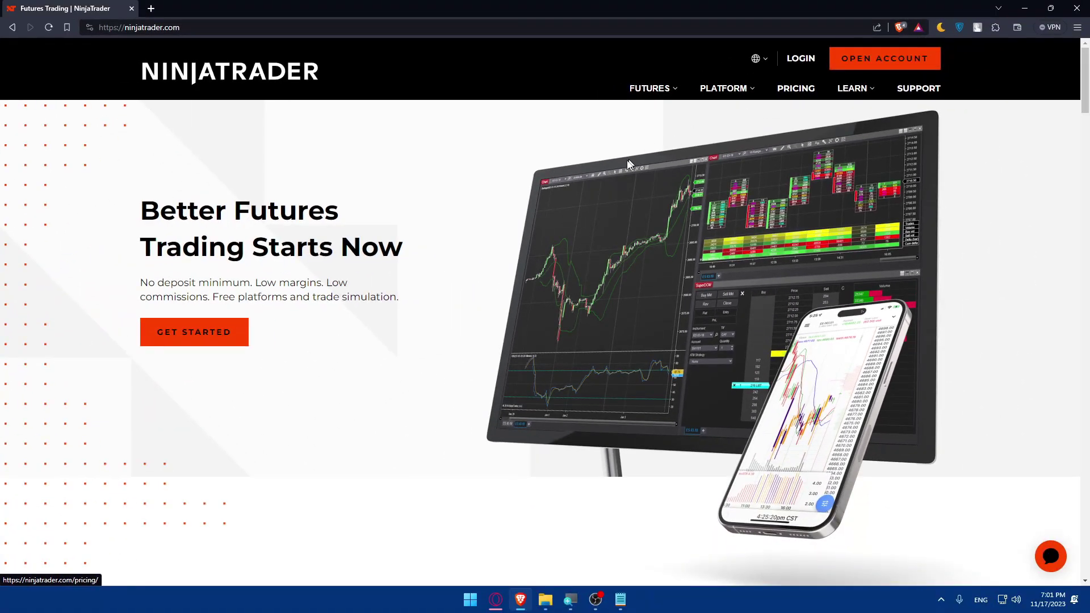
pyautogui.scroll(-5, 423, 264)
pyautogui.scroll(-6, 619, 166)
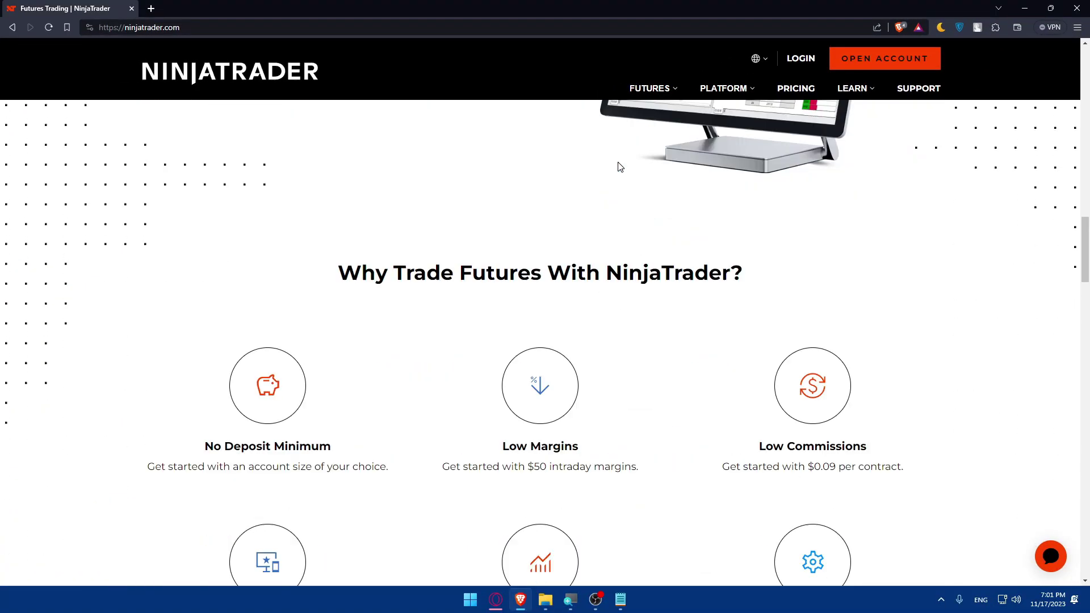
pyautogui.scroll(-12, 571, 359)
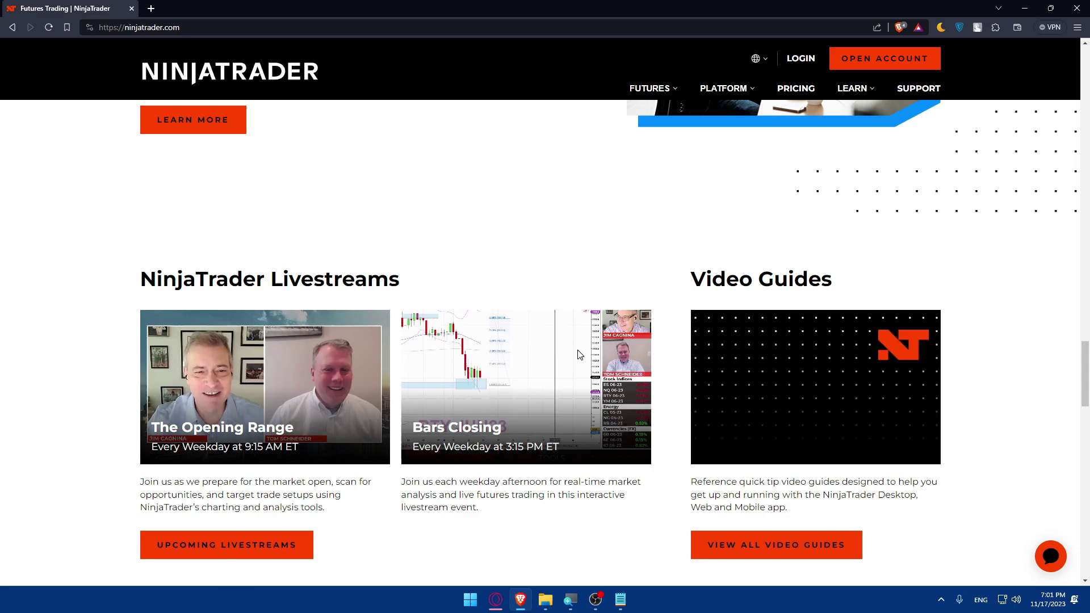
pyautogui.scroll(-20, 577, 355)
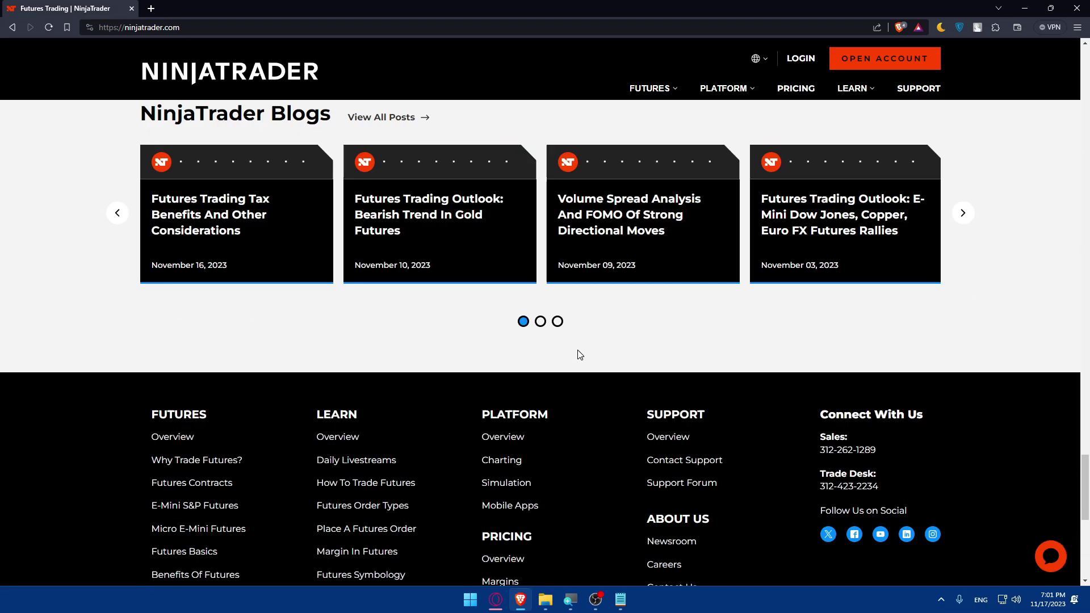
pyautogui.scroll(8, 440, 352)
pyautogui.scroll(15, 440, 352)
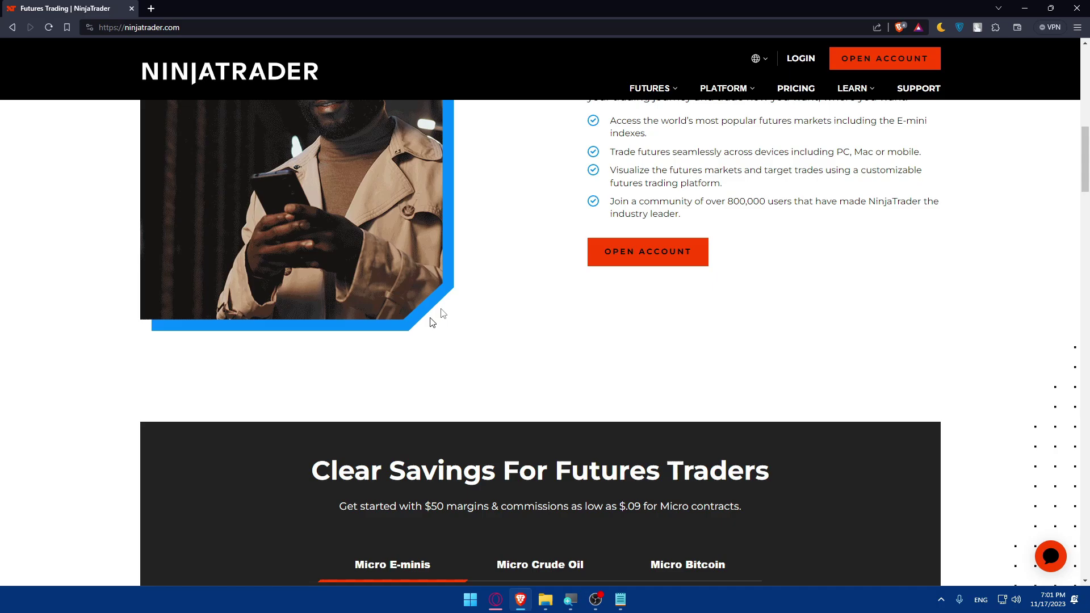
pyautogui.click(856, 60)
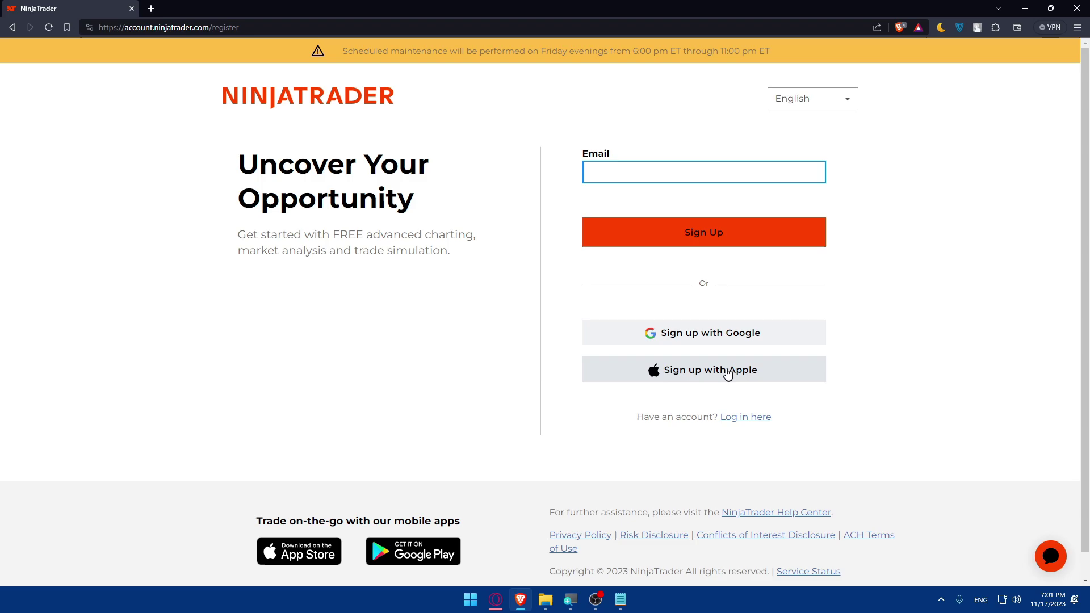
# Step: Glance at the login page, return, and sign up with the chosen Google account
pyautogui.click(745, 423)
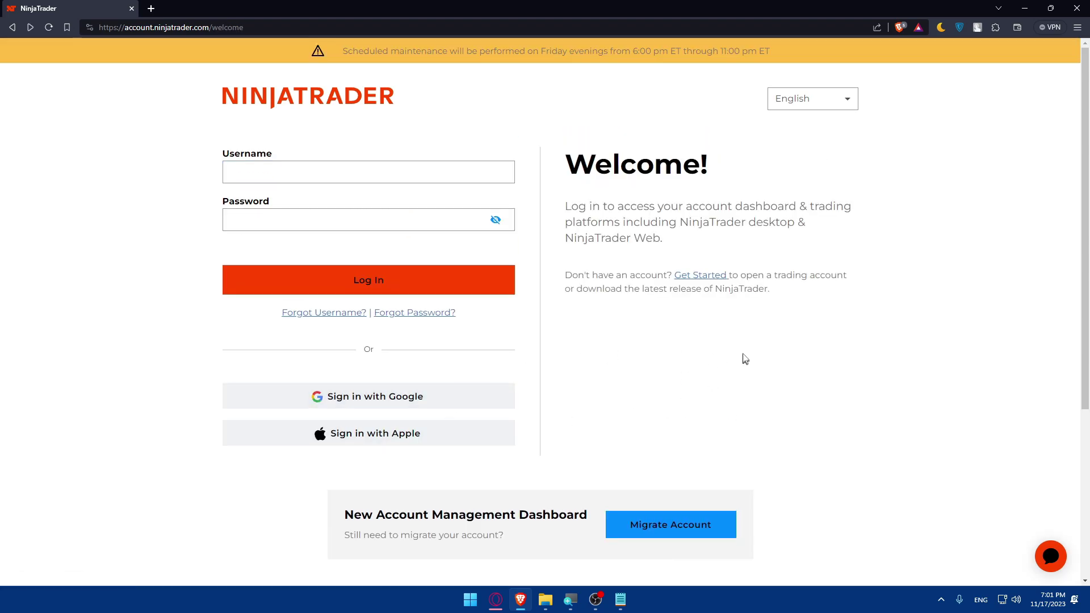
pyautogui.hotkey('alt', 'Left')
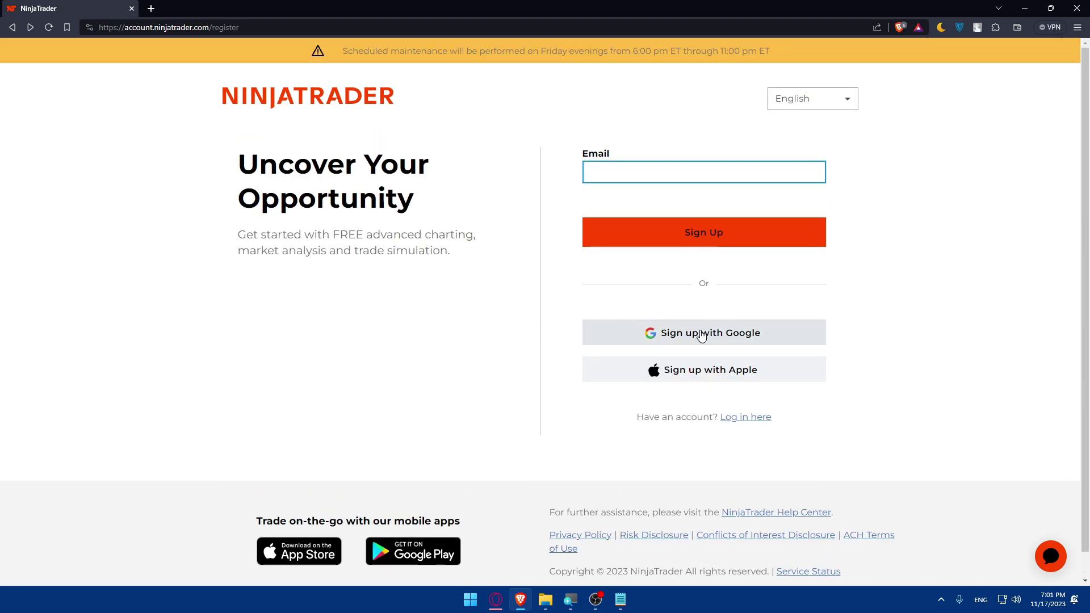
pyautogui.click(694, 334)
pyautogui.click(525, 267)
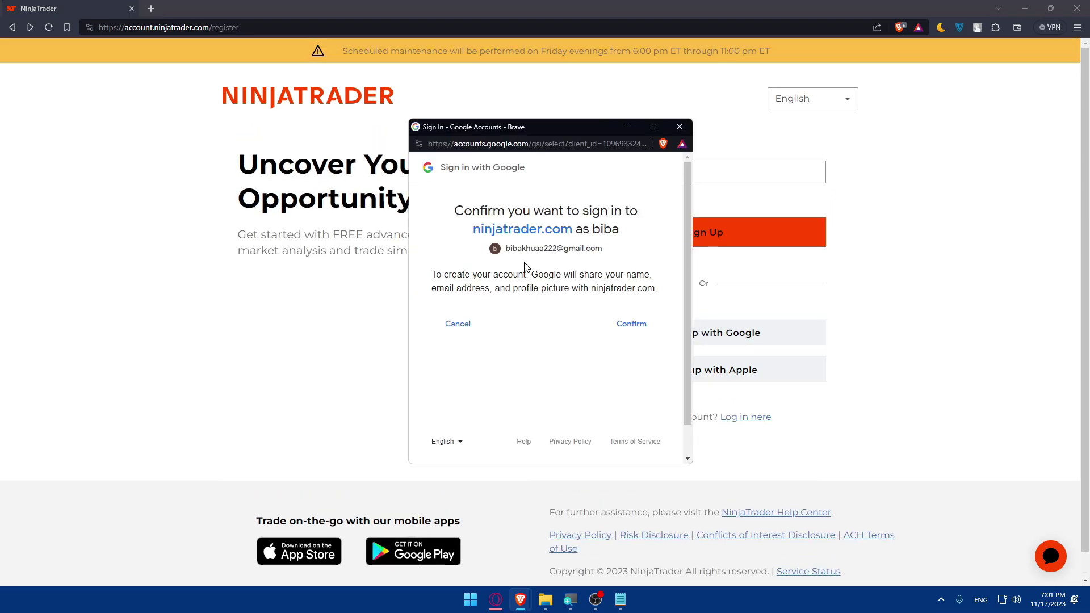
pyautogui.click(620, 326)
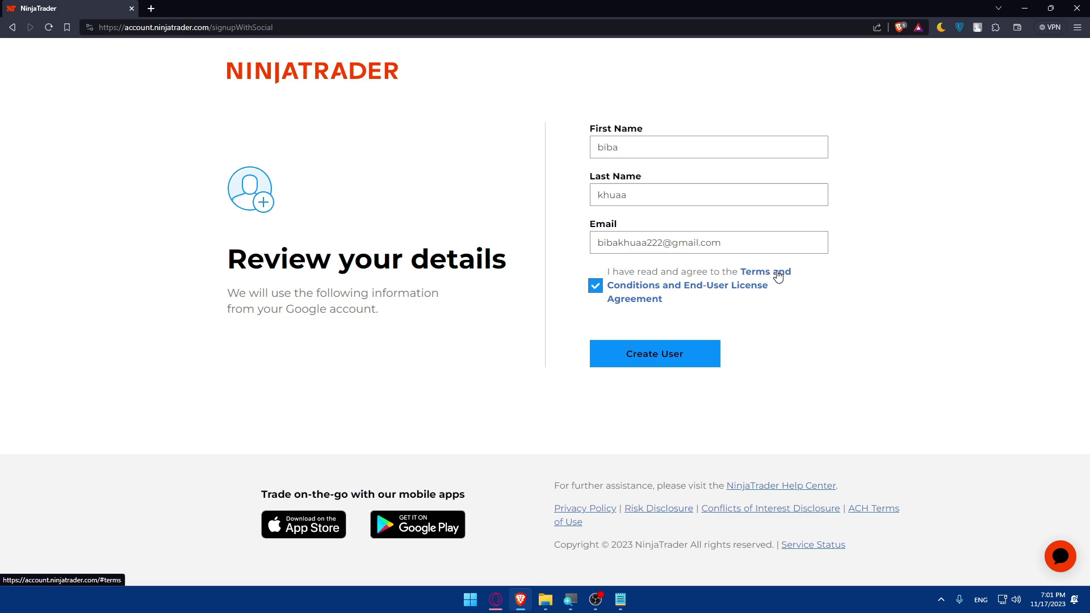
# Step: Read and accept the Terms and Conditions, then create the new NinjaTrader user
pyautogui.click(778, 276)
pyautogui.scroll(-20, 423, 241)
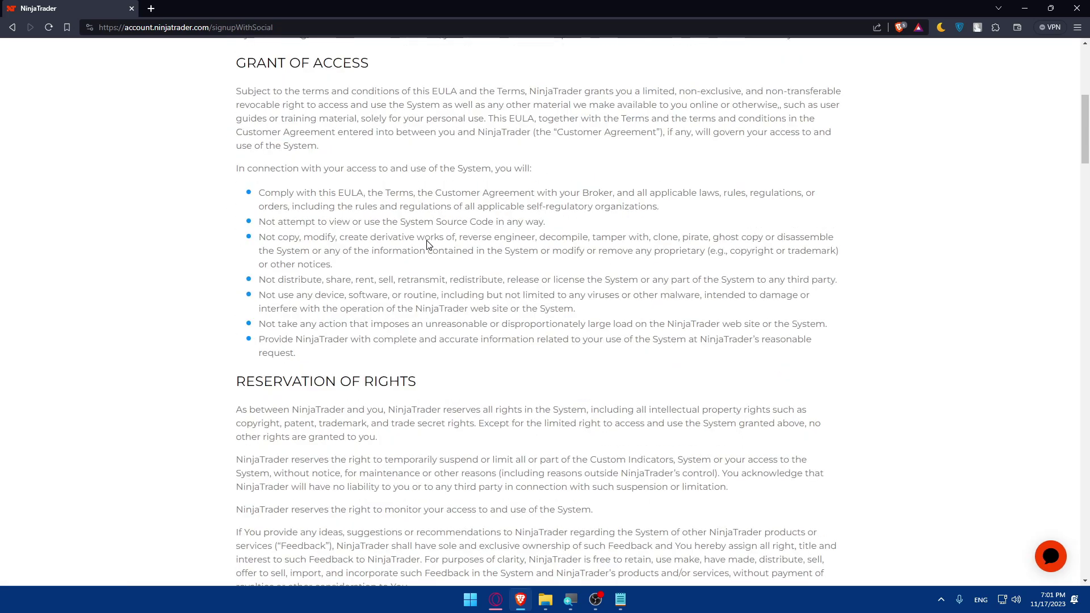
pyautogui.scroll(-1, 429, 245)
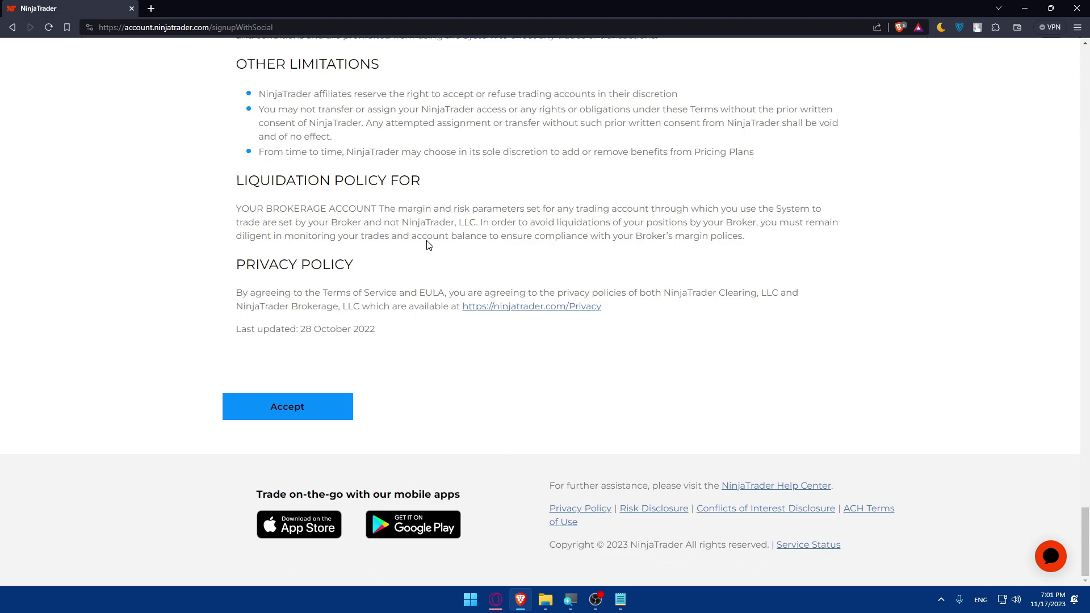
pyautogui.click(334, 417)
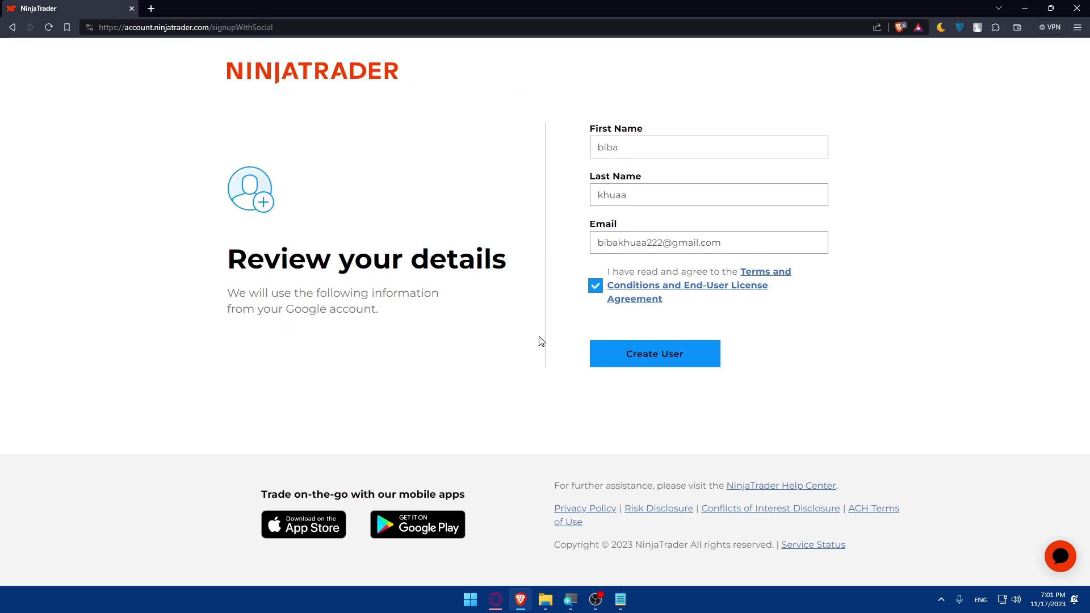
pyautogui.click(658, 351)
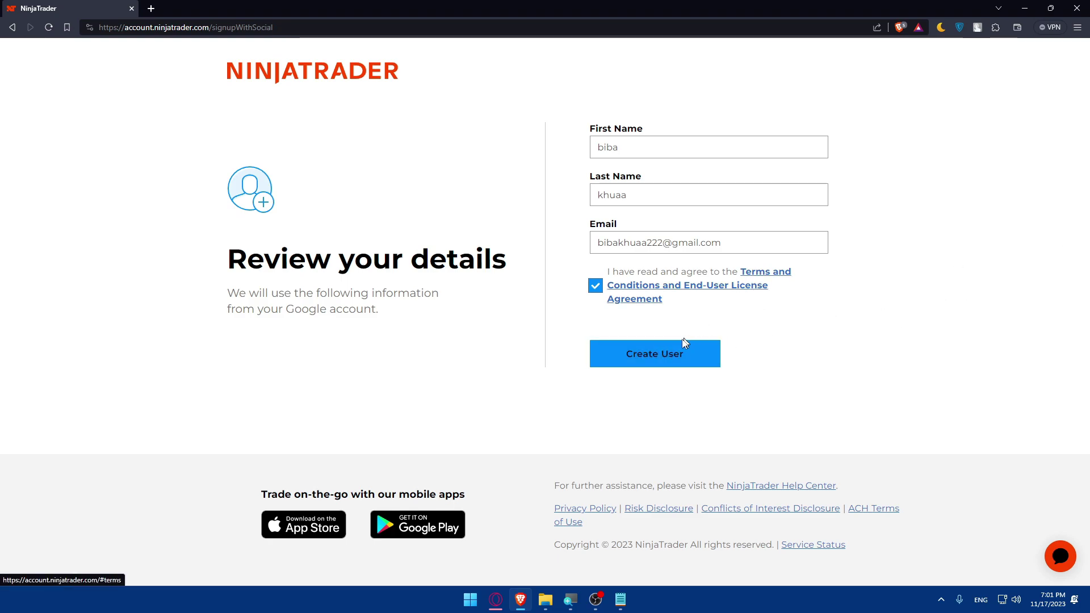
pyautogui.click(669, 352)
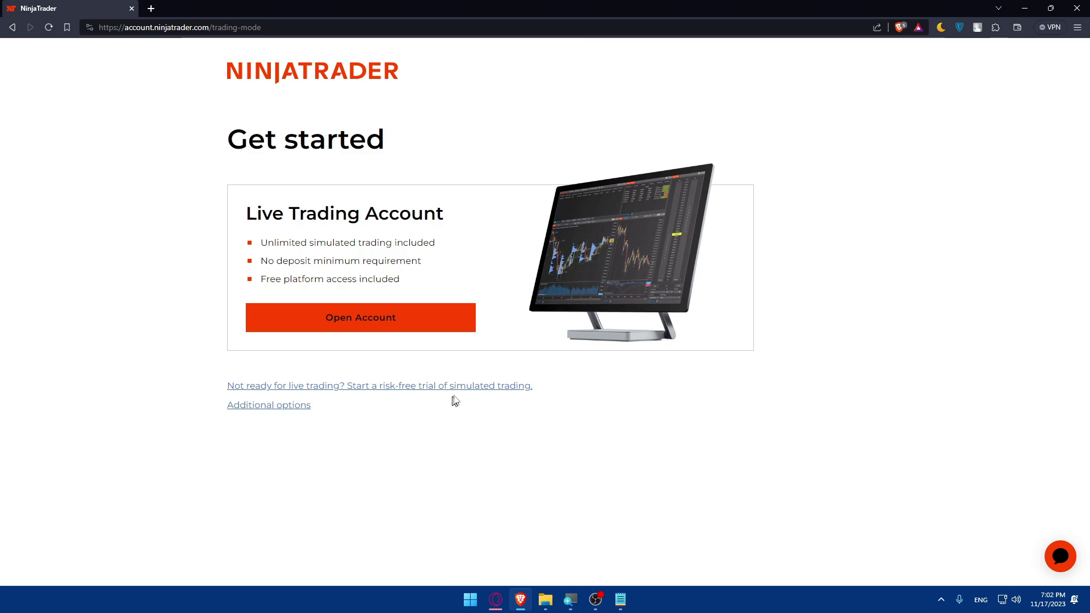
# Step: Start a live trading account application with the Individual account type
pyautogui.click(354, 317)
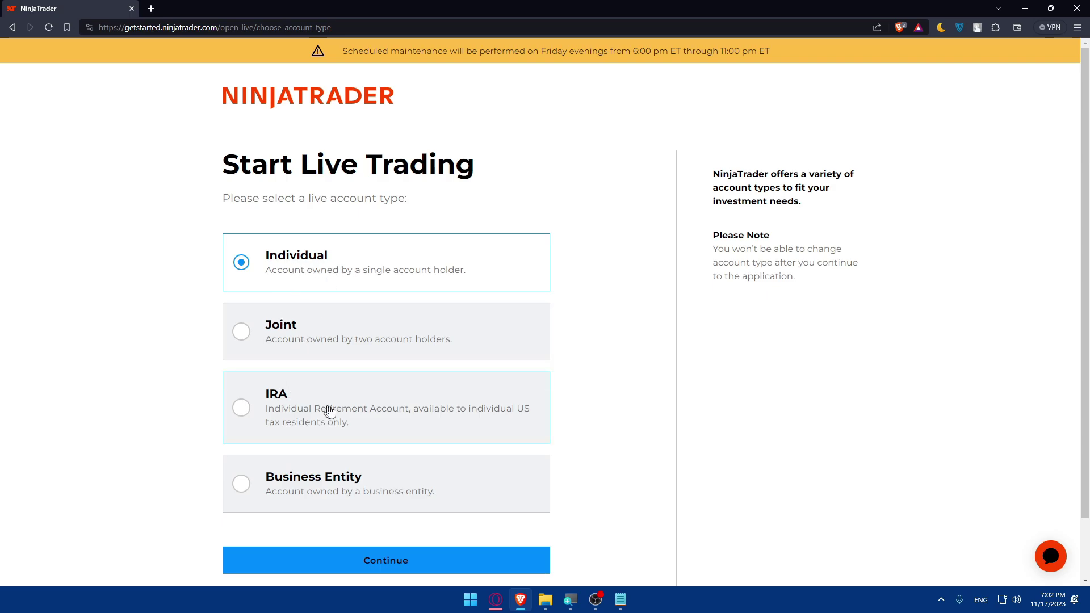
pyautogui.click(371, 561)
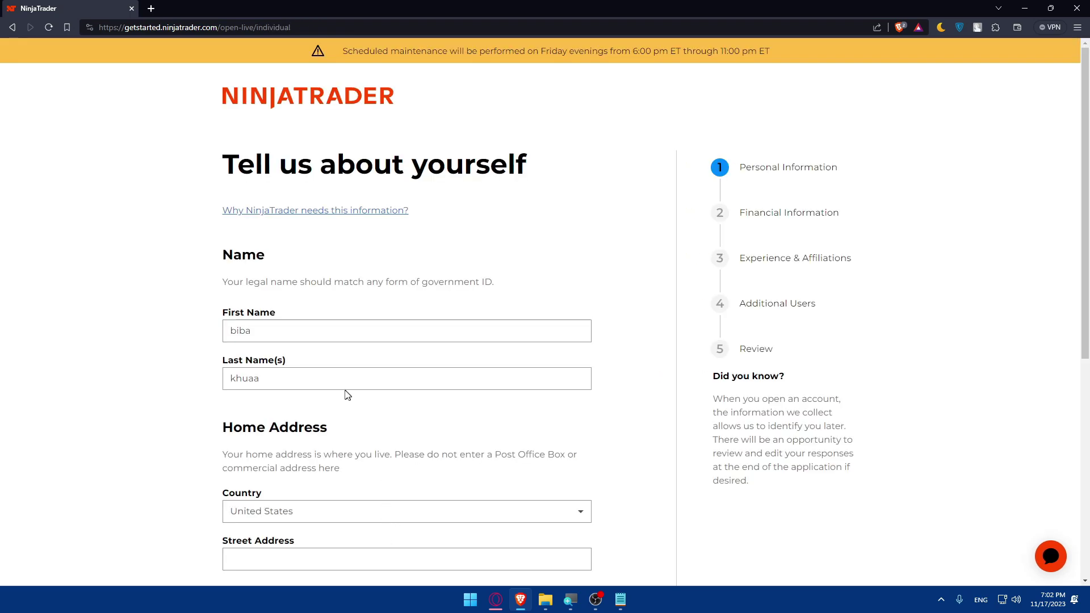
pyautogui.scroll(-5, 407, 340)
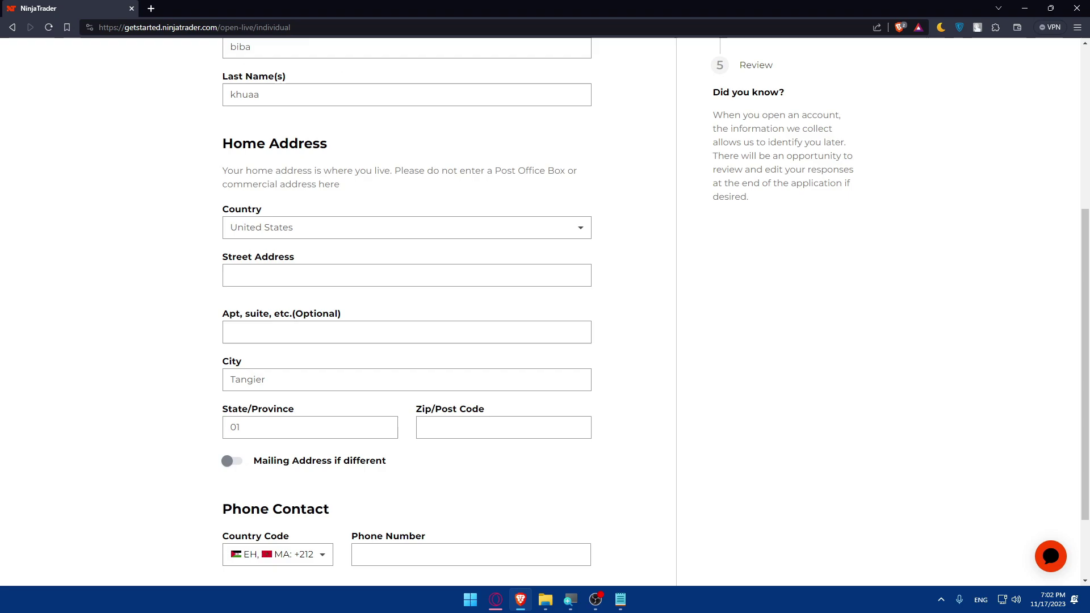
pyautogui.scroll(3, 407, 340)
pyautogui.scroll(-2, 412, 331)
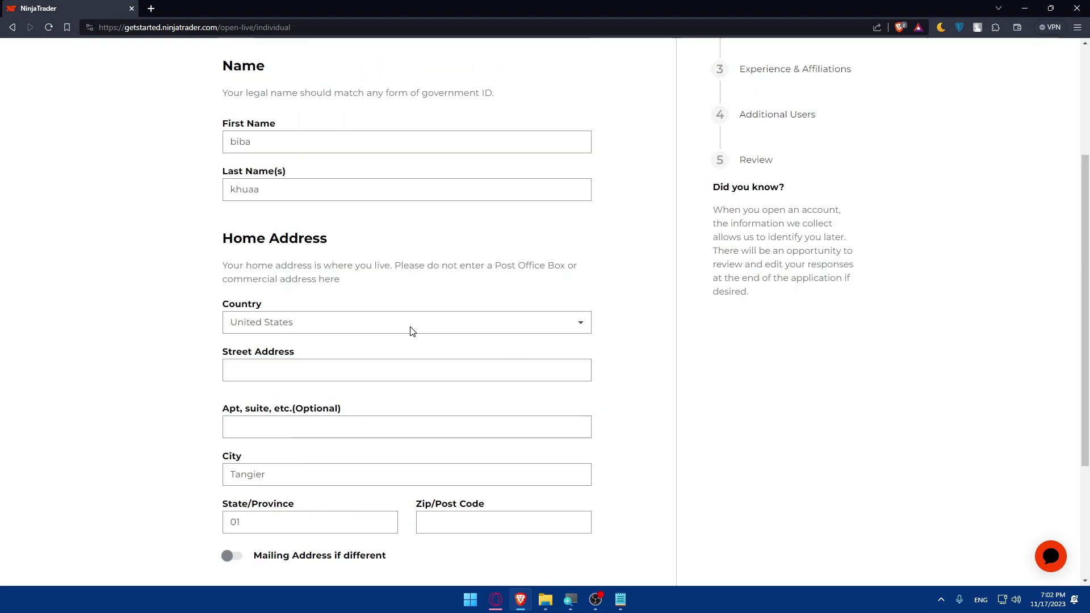
# Step: Fill in the street address fields and set the country to United States
pyautogui.click(336, 375)
pyautogui.click(321, 423)
pyautogui.click(337, 369)
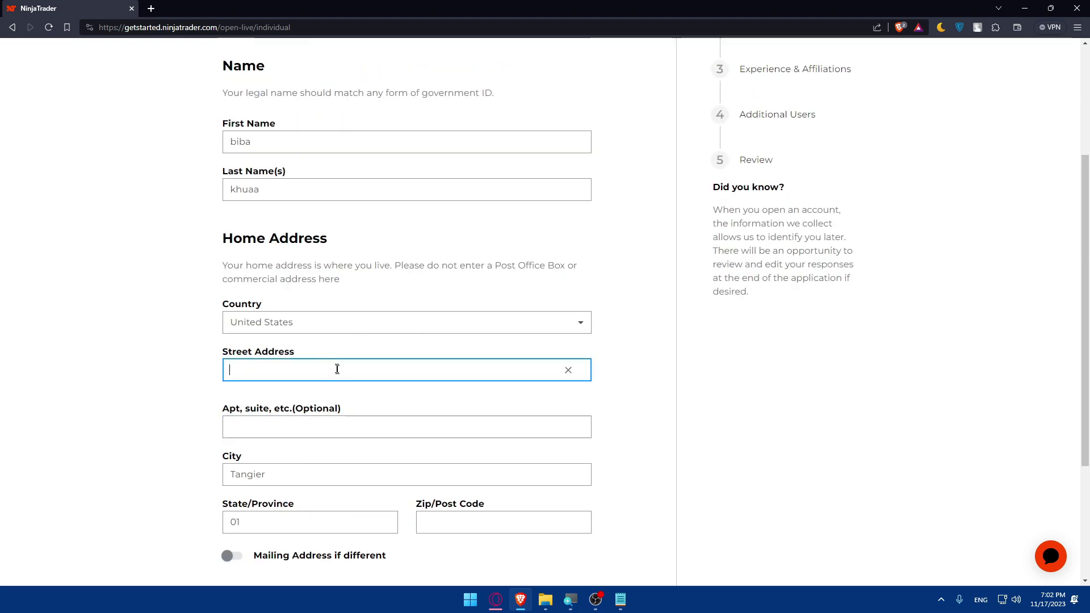
pyautogui.scroll(4, 318, 369)
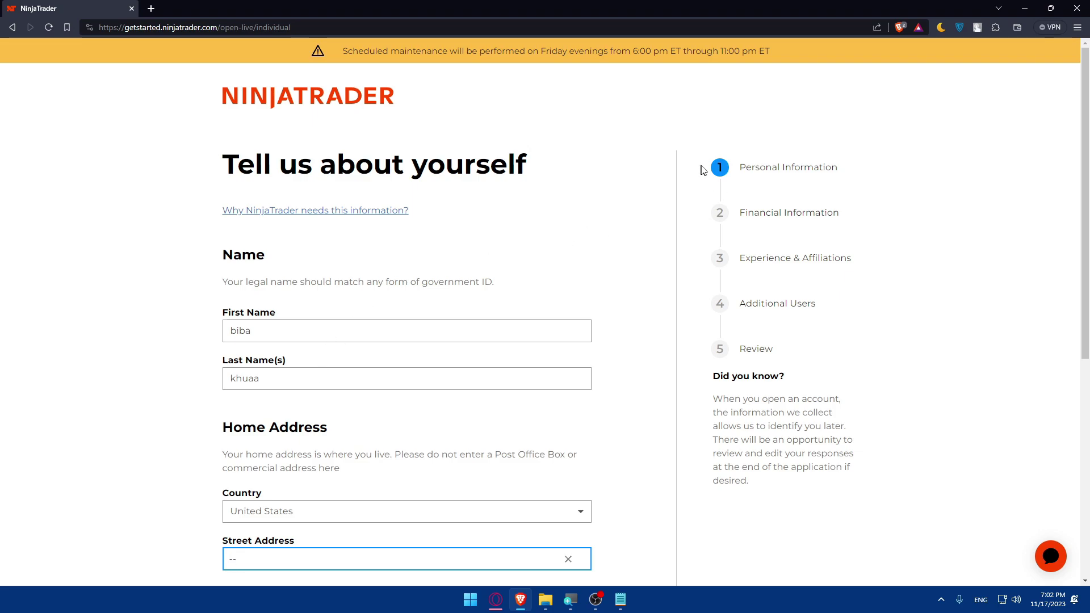
pyautogui.moveTo(844, 208); pyautogui.dragTo(731, 343)
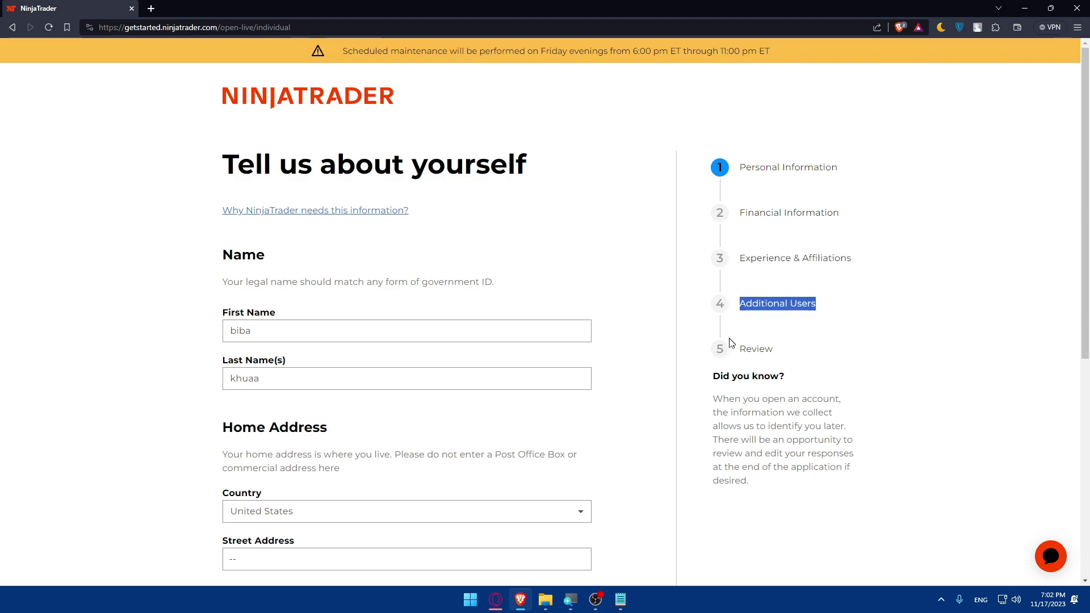
pyautogui.click(753, 355)
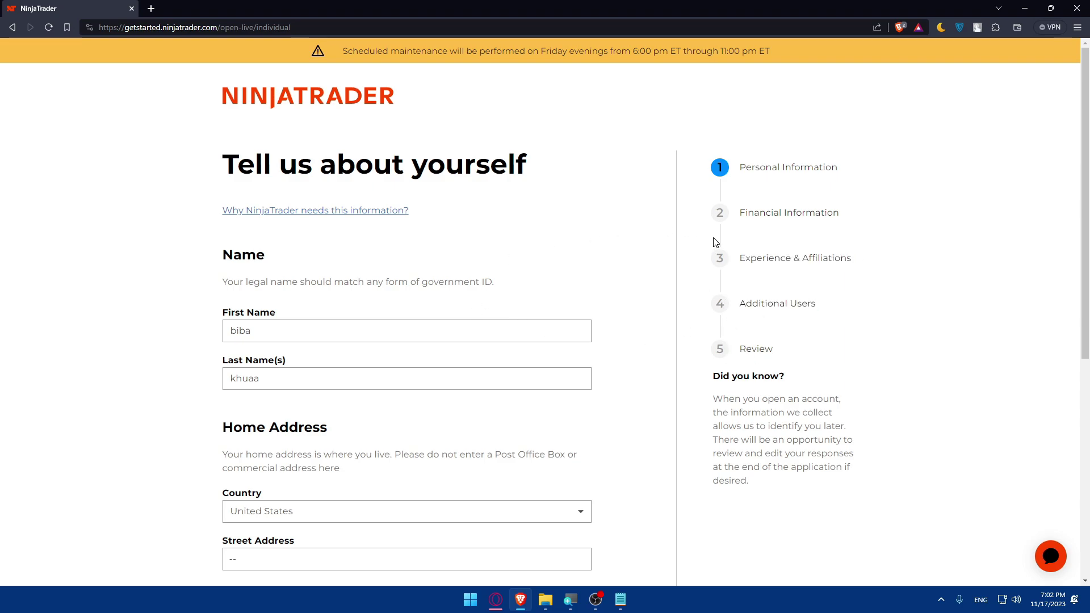
# Step: Load tradingview.com in a new tab, restoring the accidentally closed NinjaTrader tab
pyautogui.click(151, 8)
pyautogui.click(131, 9)
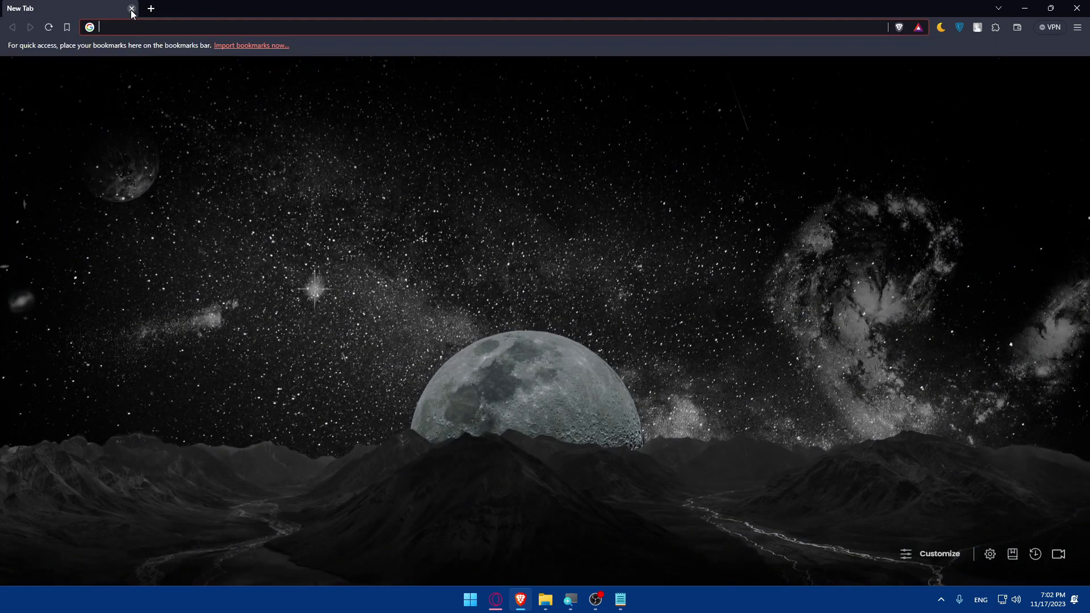
pyautogui.write('tradingview.com')
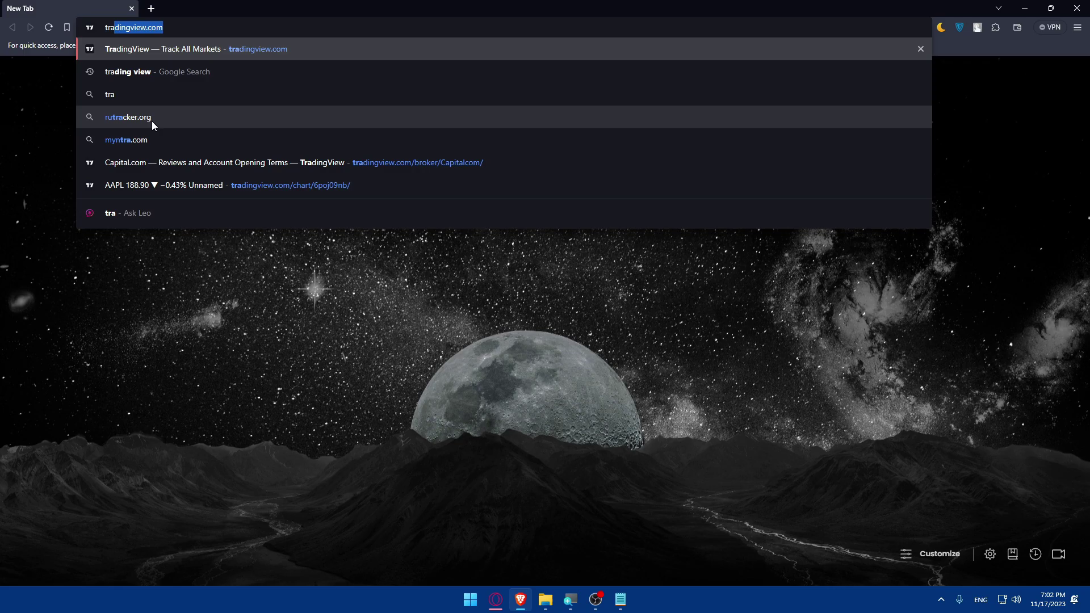
pyautogui.press('Return')
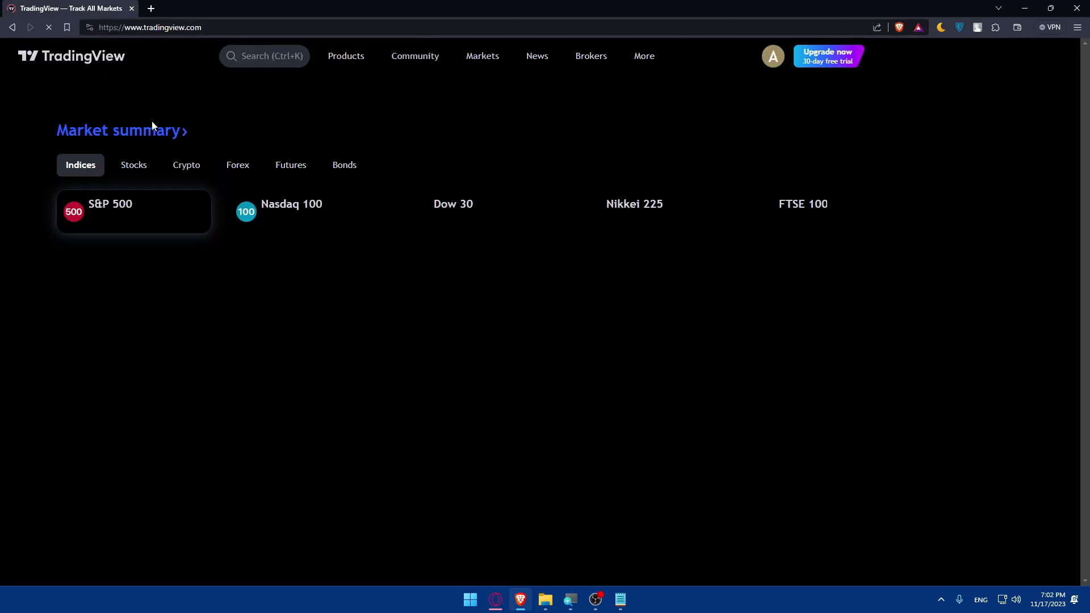
pyautogui.hotkey('ctrl', 'shift', 't')
pyautogui.click(199, 8)
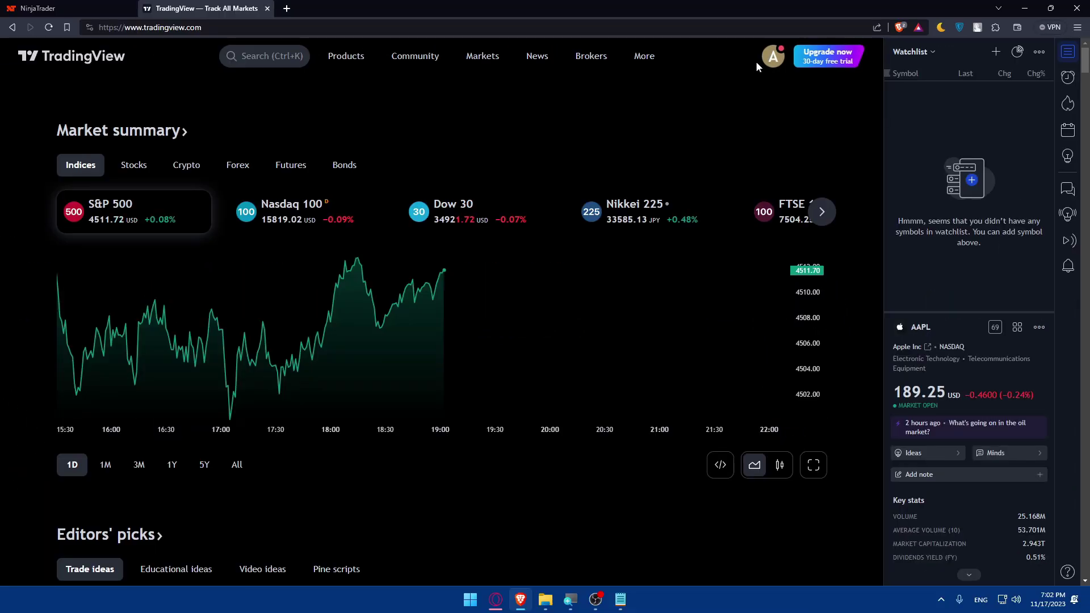
pyautogui.click(767, 57)
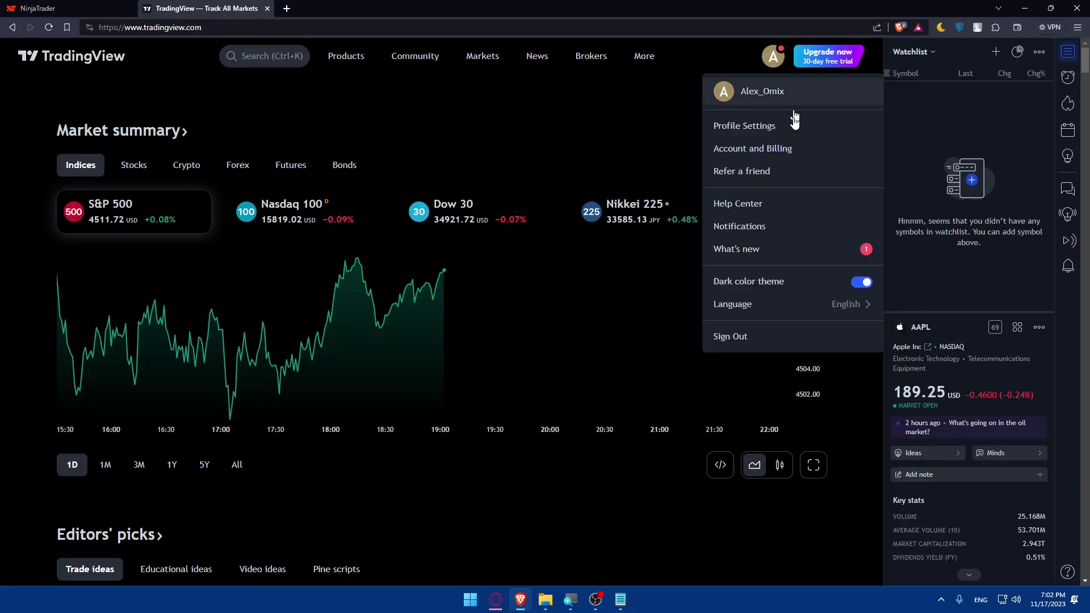
pyautogui.click(589, 145)
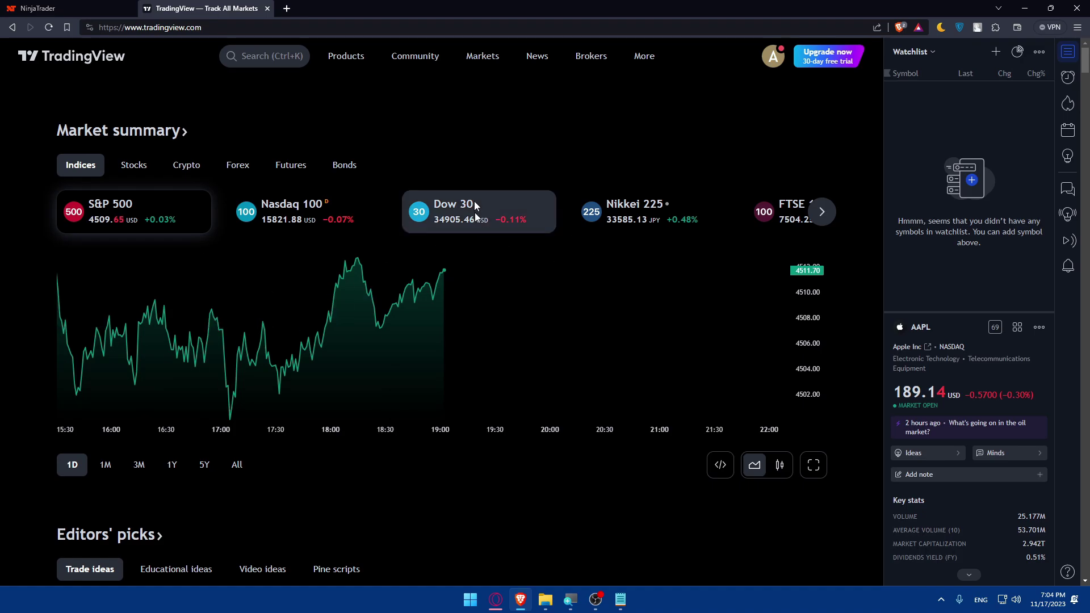
# Step: Open FXCM from the Brokers menu, start trading on a chart, and dismiss the connect prompt
pyautogui.moveTo(386, 61)
pyautogui.moveTo(591, 60)
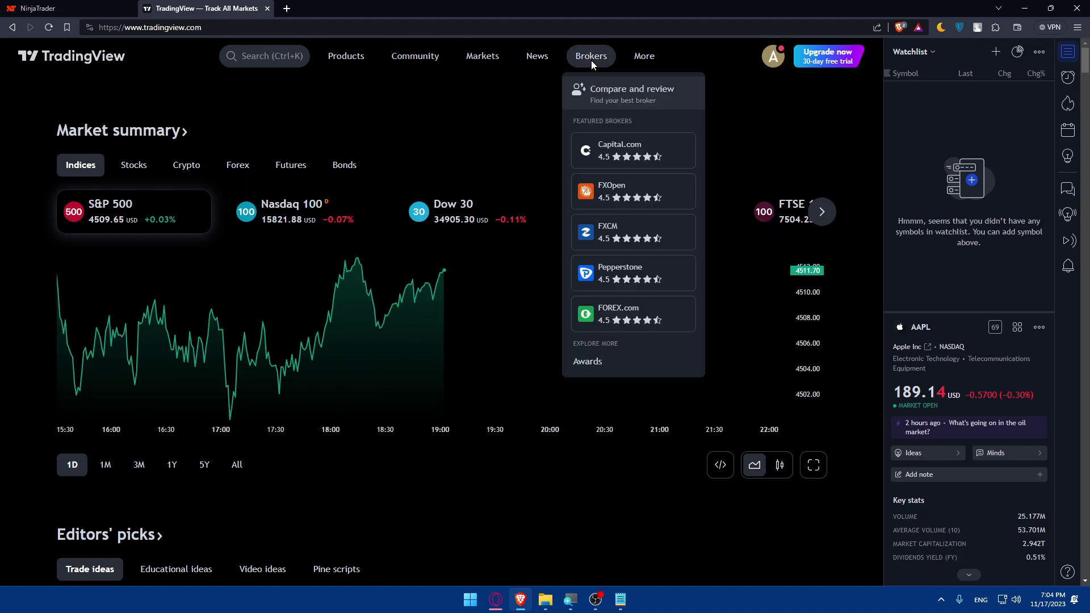
pyautogui.click(630, 255)
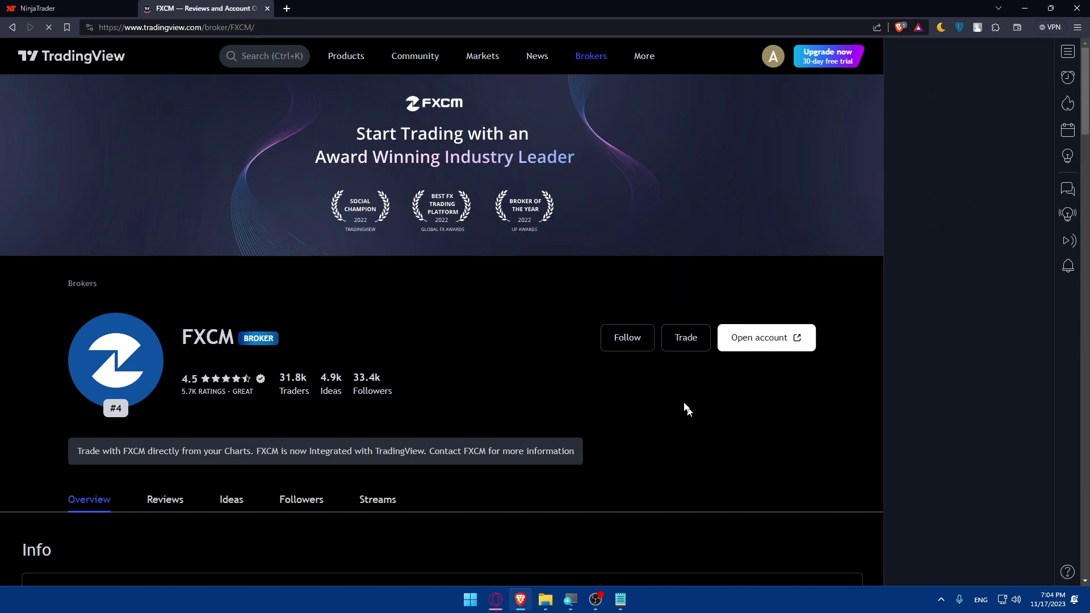
pyautogui.click(686, 354)
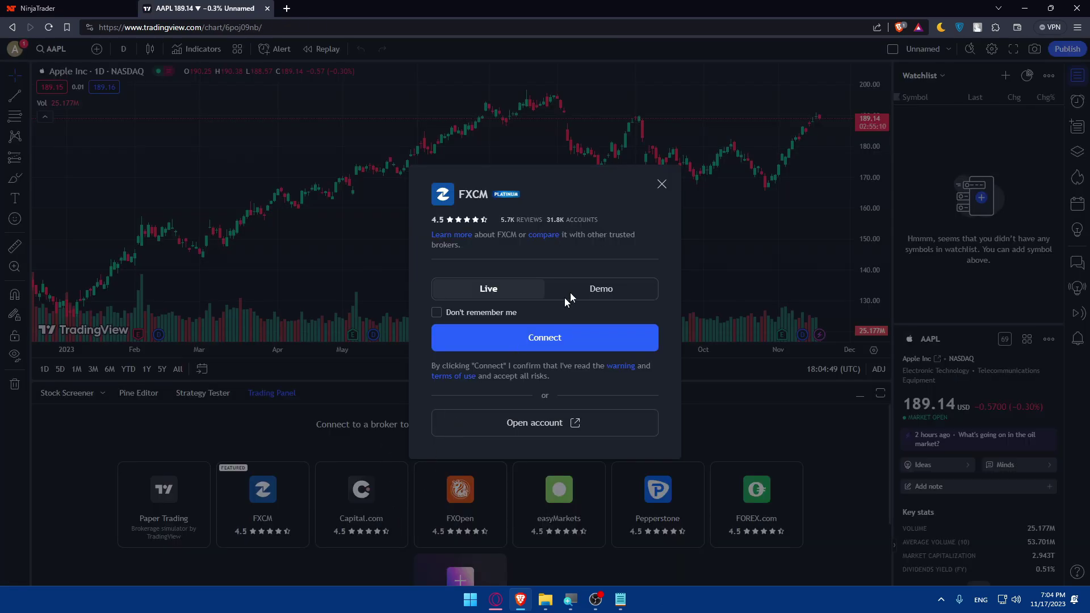
pyautogui.click(659, 184)
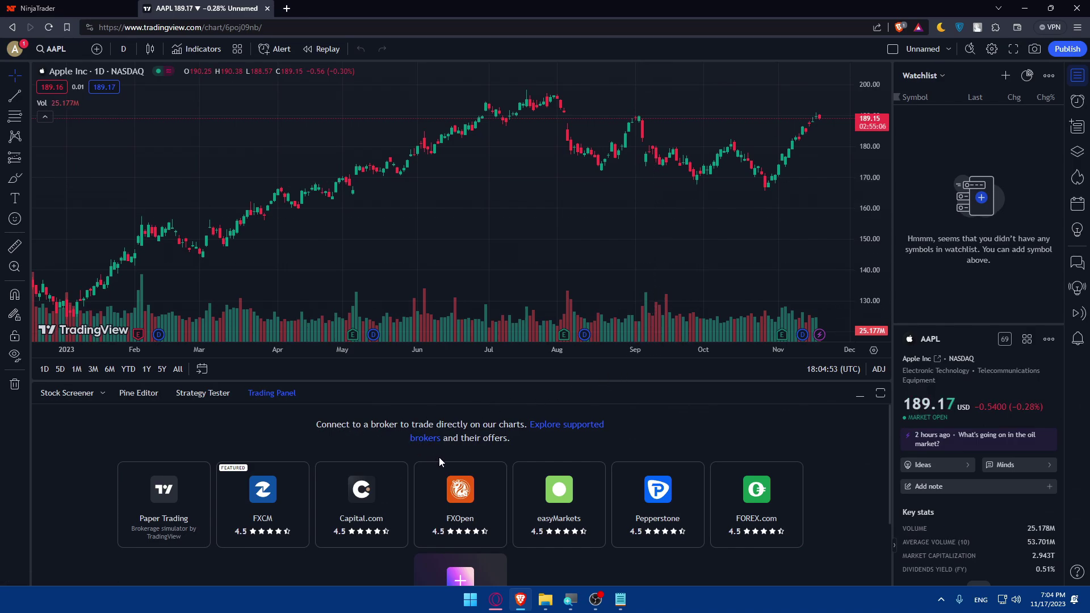
# Step: Expand the full broker list, try connecting FXOpen, then close its login and prompt
pyautogui.scroll(-2, 438, 457)
pyautogui.click(468, 566)
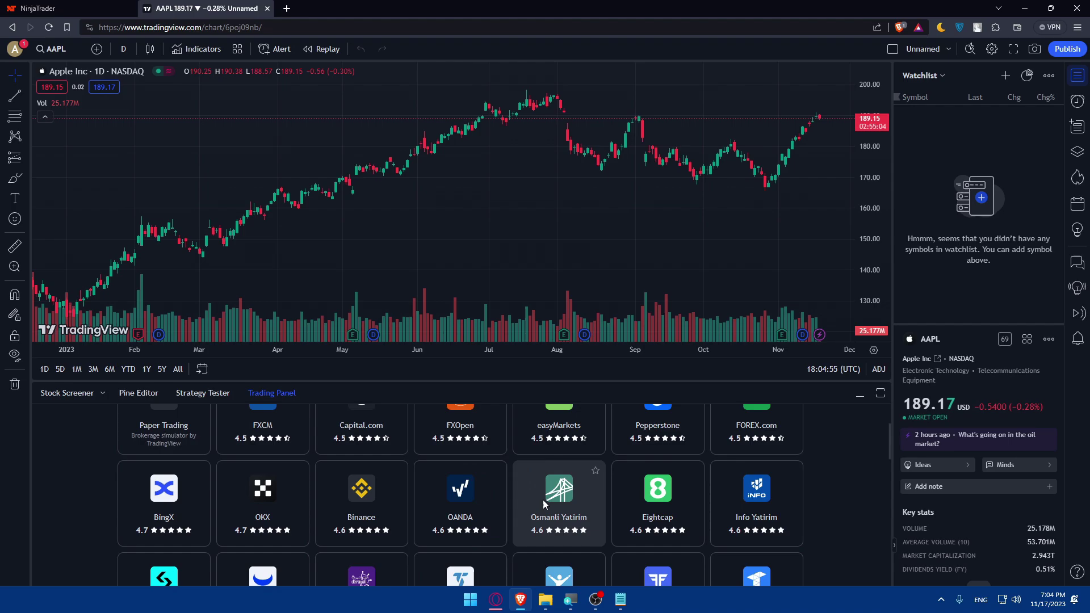
pyautogui.scroll(2, 420, 497)
pyautogui.scroll(-4, 400, 499)
pyautogui.scroll(4, 402, 498)
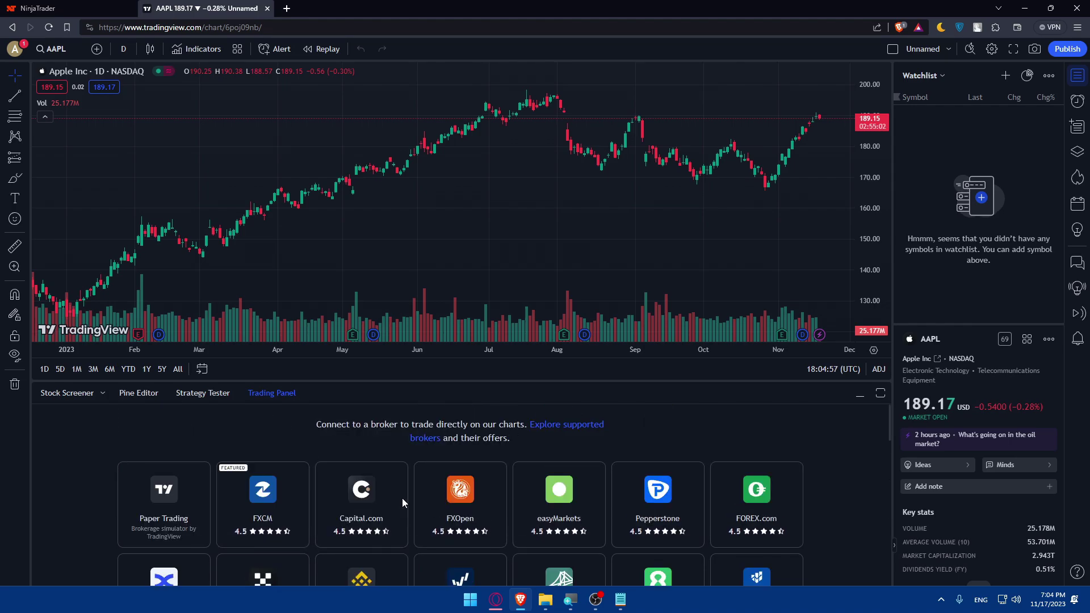
pyautogui.scroll(-3, 402, 498)
pyautogui.scroll(3, 402, 498)
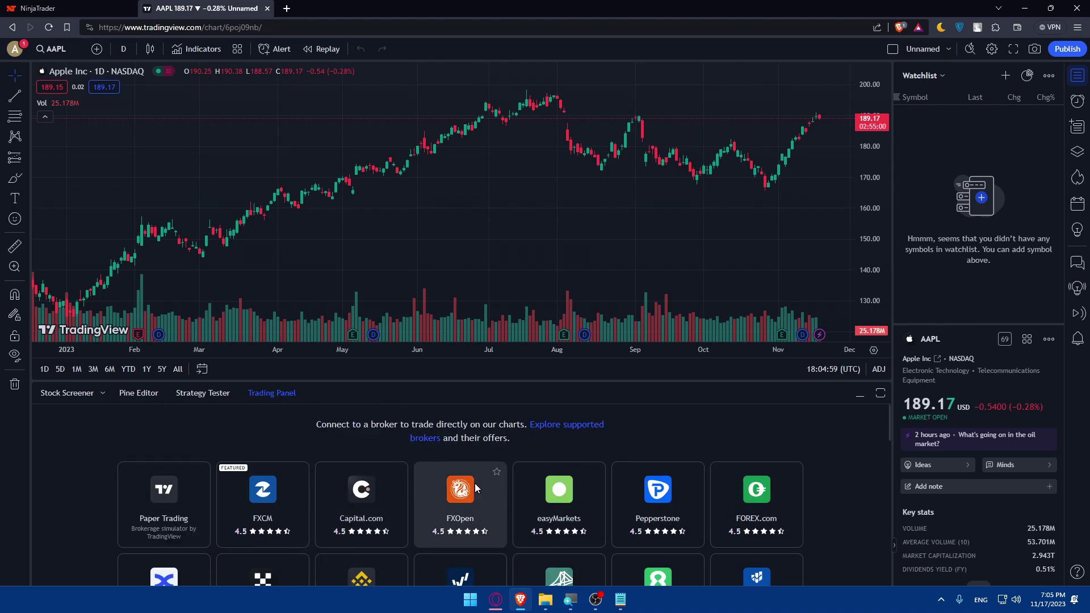
pyautogui.click(461, 502)
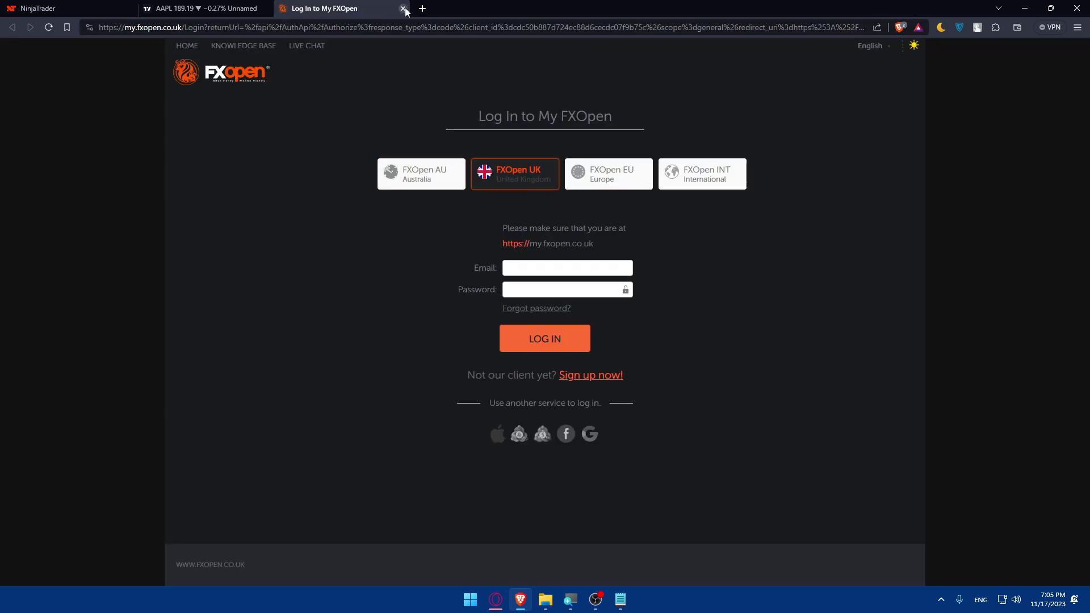
pyautogui.click(403, 8)
pyautogui.click(661, 199)
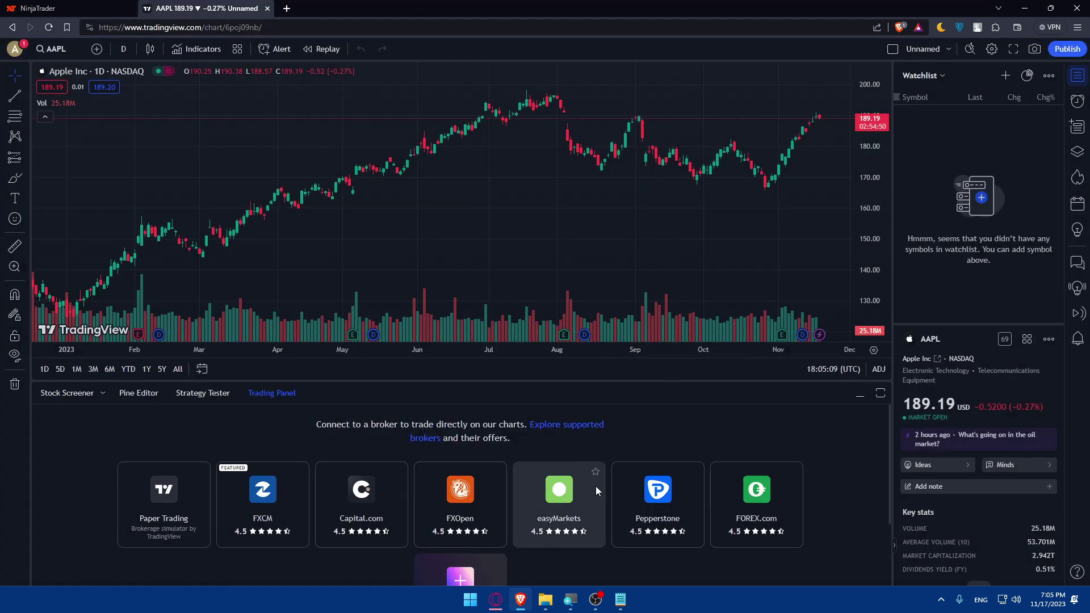
# Step: Reopen the full broker list and try searching the page for a broker name
pyautogui.scroll(-2, 461, 546)
pyautogui.click(482, 564)
pyautogui.scroll(-4, 500, 489)
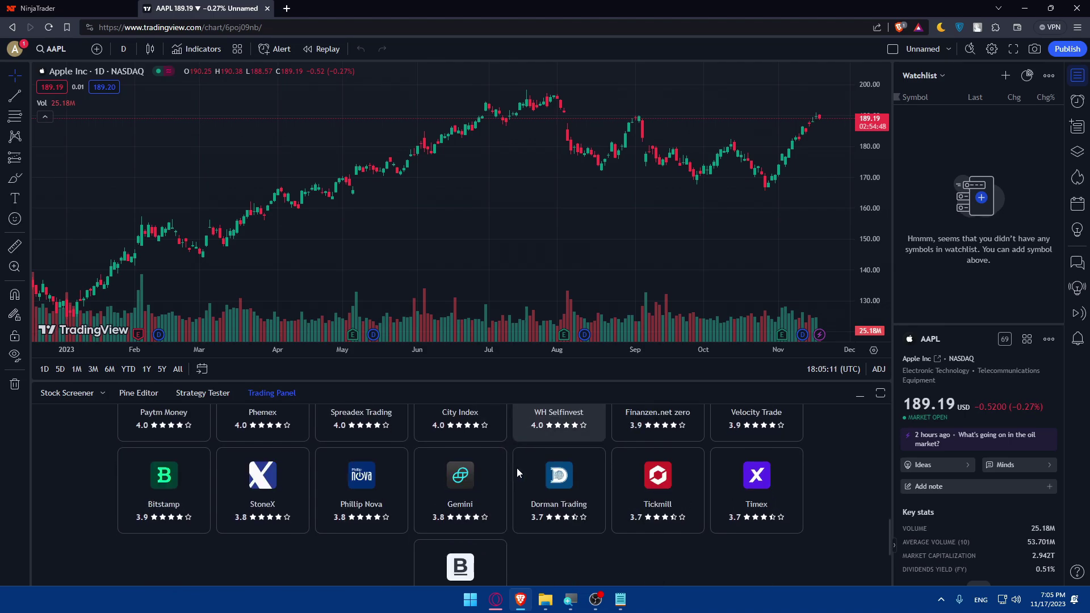
pyautogui.scroll(8, 516, 468)
pyautogui.hotkey('ctrl', 'f')
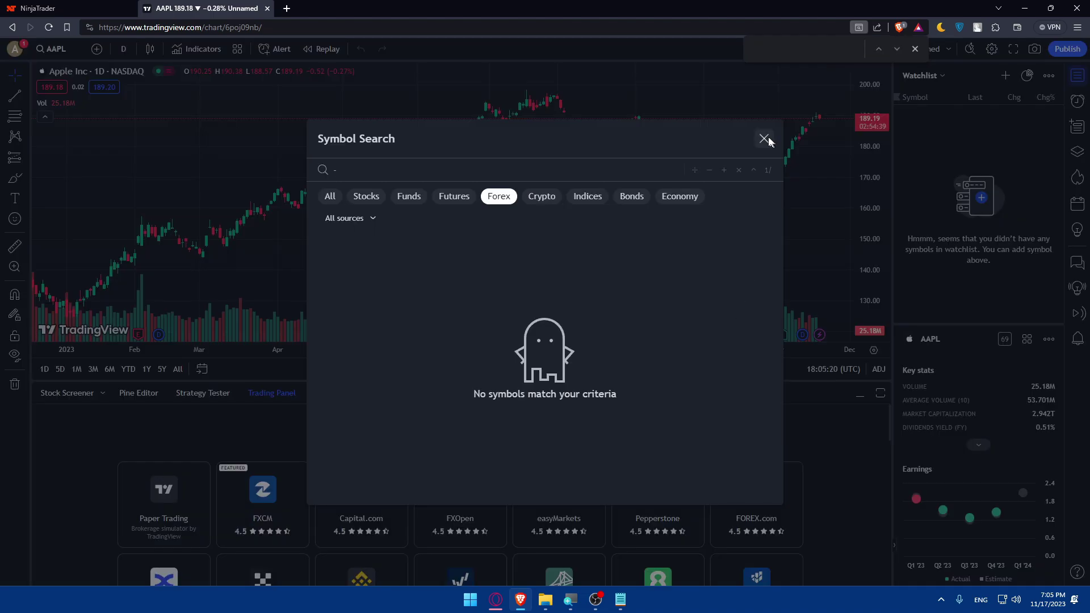
pyautogui.click(761, 138)
pyautogui.click(913, 49)
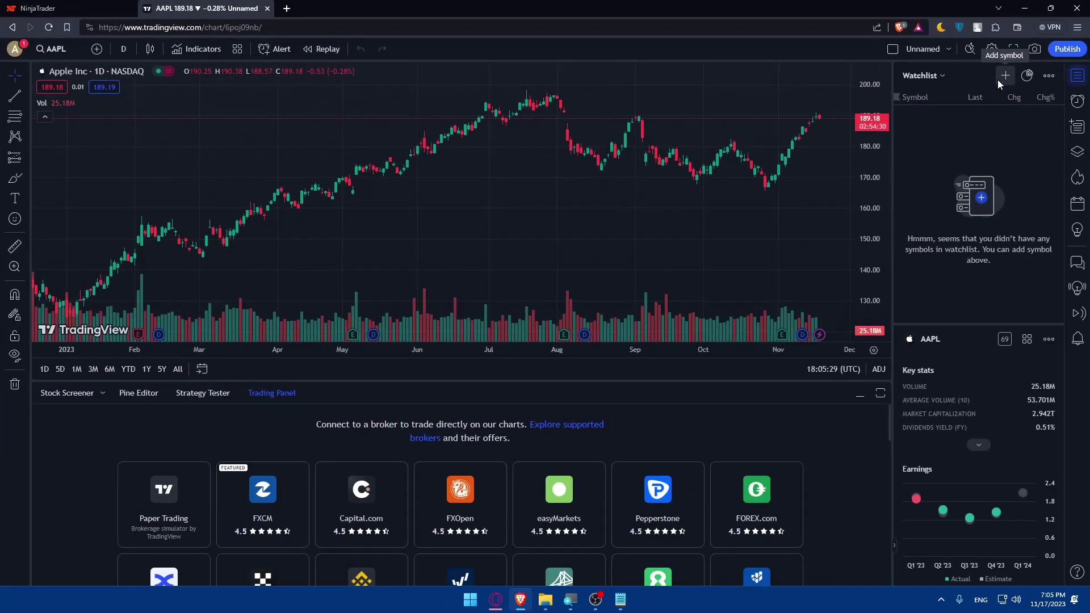
# Step: Open Add symbol from the watchlist, switch to Crypto, and search sources for 'ninja'
pyautogui.click(998, 81)
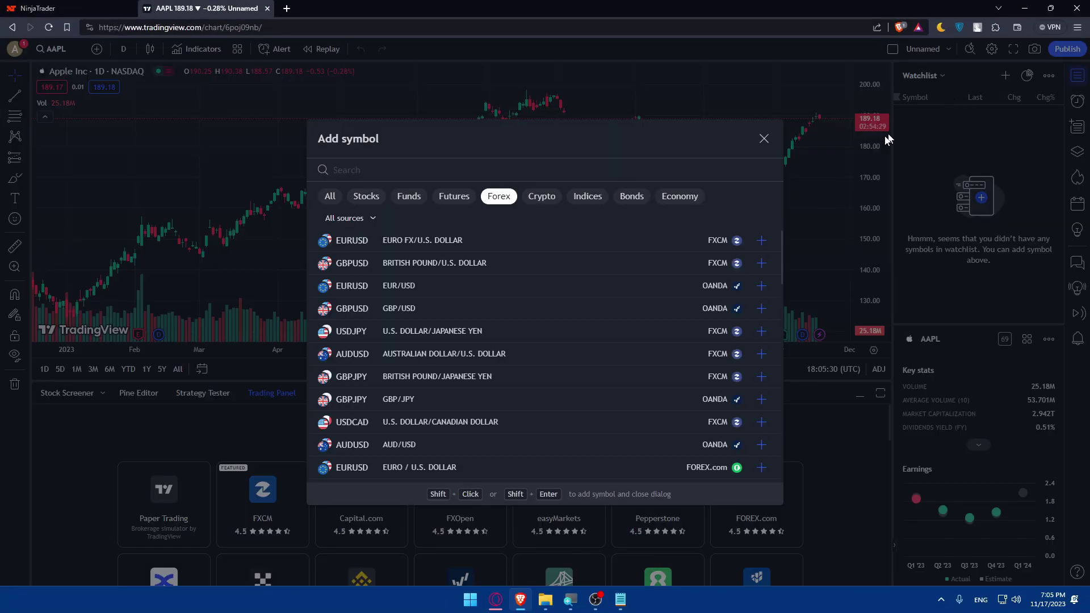
pyautogui.click(543, 195)
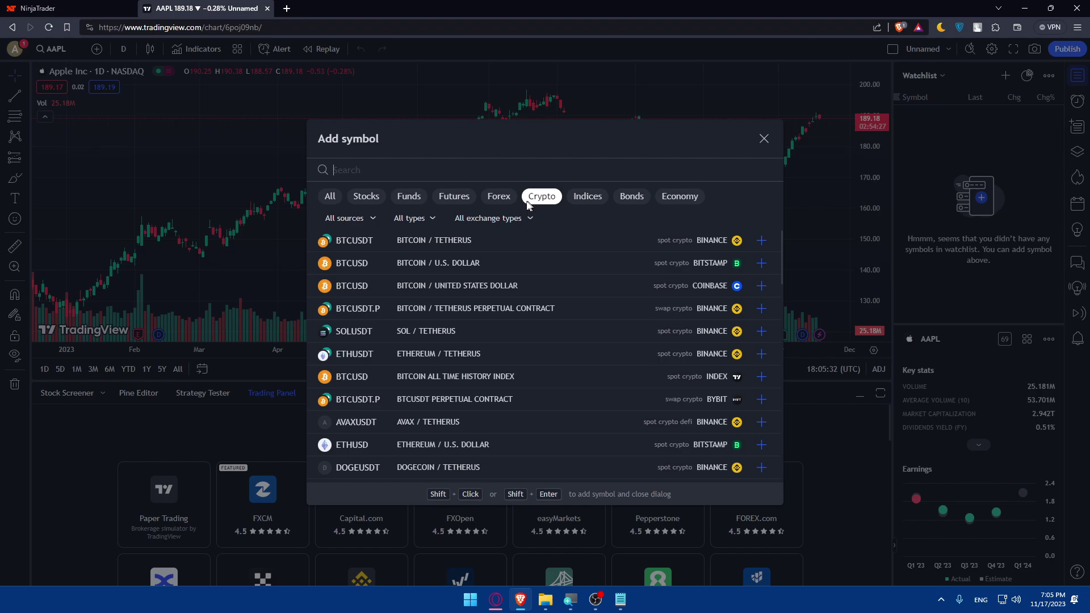
pyautogui.click(344, 219)
pyautogui.write('ninj')
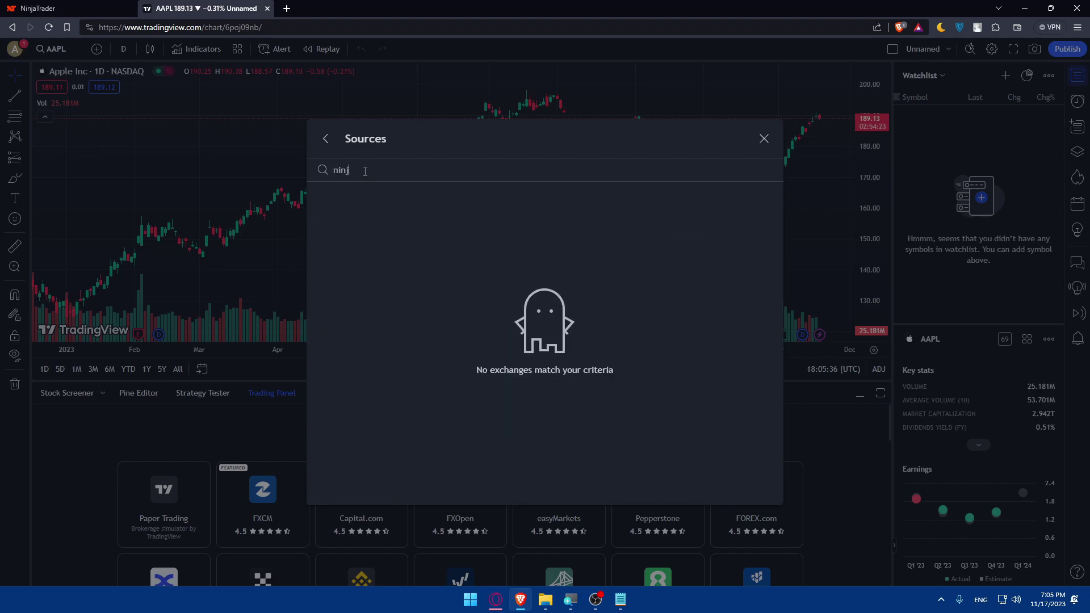
pyautogui.press('BackSpace')
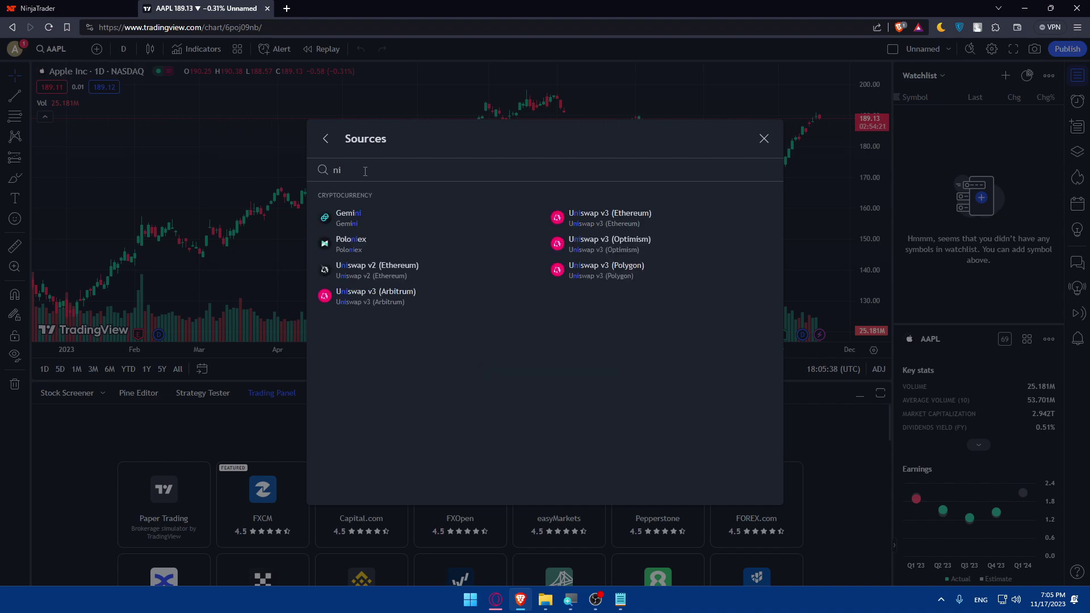
pyautogui.write('inj==')
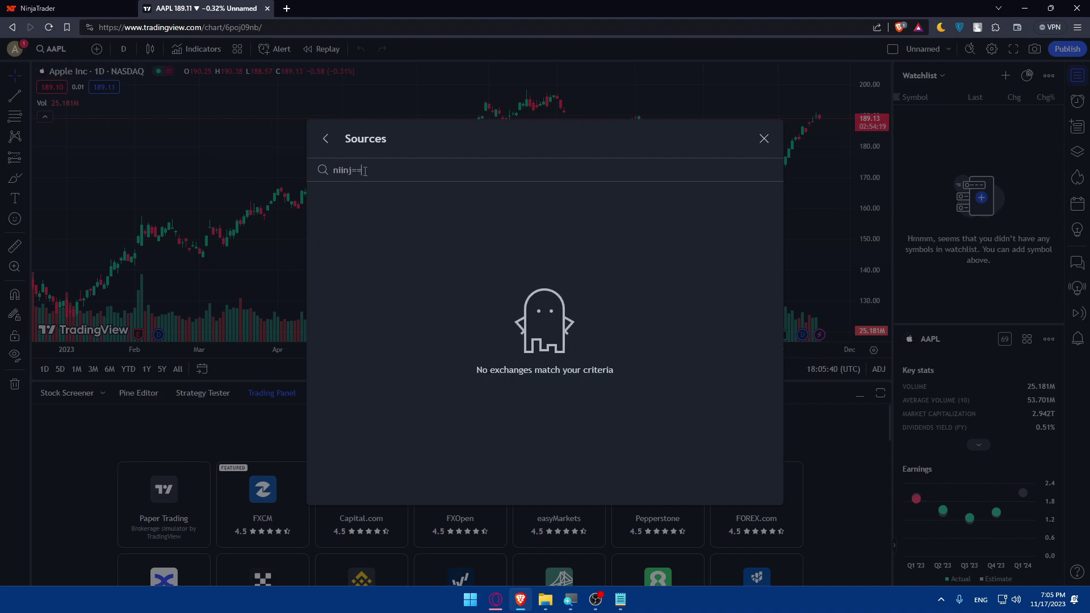
pyautogui.press('BackSpace')
pyautogui.press('BackSpace')
pyautogui.write('nja')
pyautogui.click(325, 140)
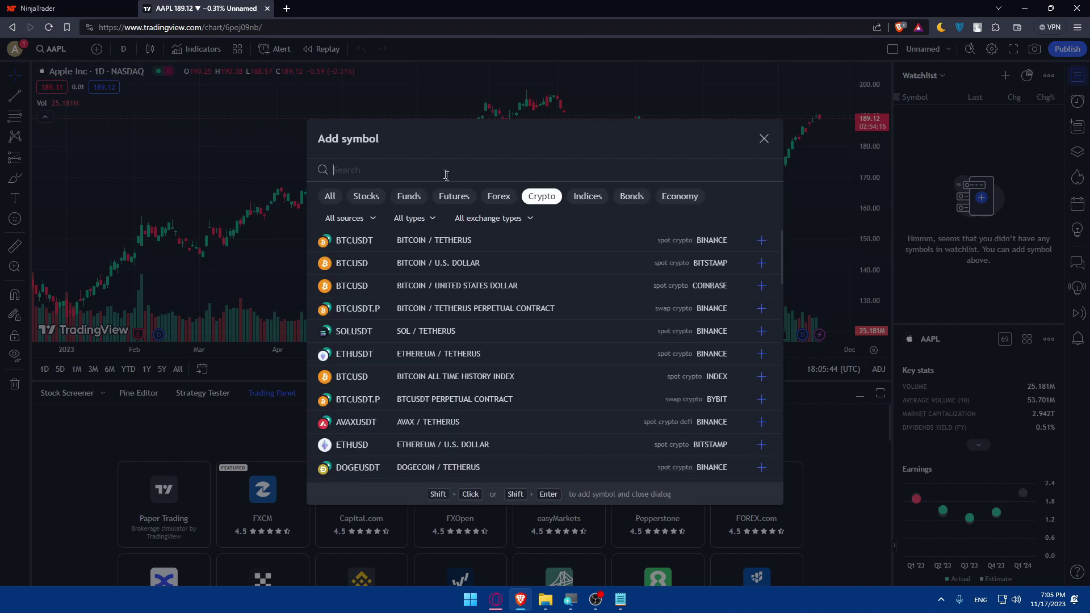
# Step: Switch to Forex and clear the source search to list every source
pyautogui.click(503, 200)
pyautogui.click(373, 219)
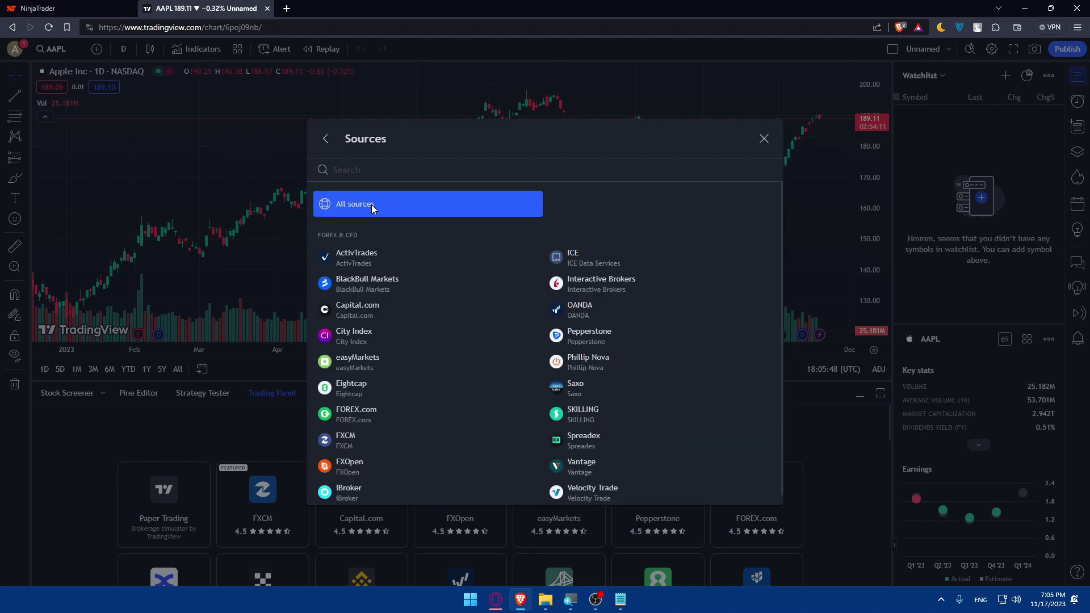
pyautogui.write('nin')
pyautogui.press('BackSpace')
pyautogui.press('BackSpace')
pyautogui.press('BackSpace')
# Step: Browse the Futures, Funds, Stocks, All, Crypto and Indices symbol categories
pyautogui.click(325, 139)
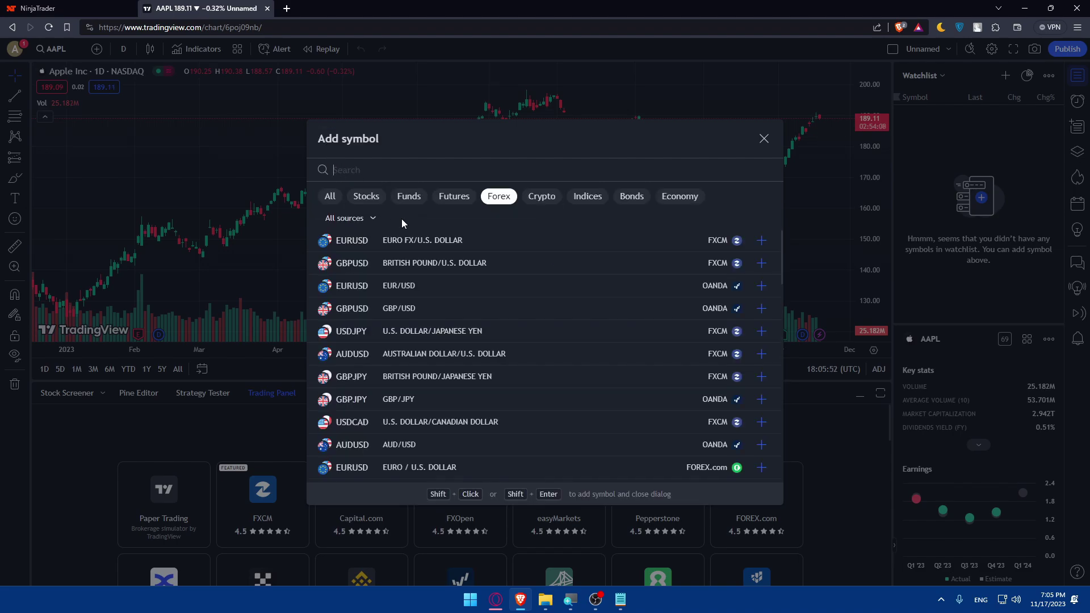
pyautogui.click(453, 195)
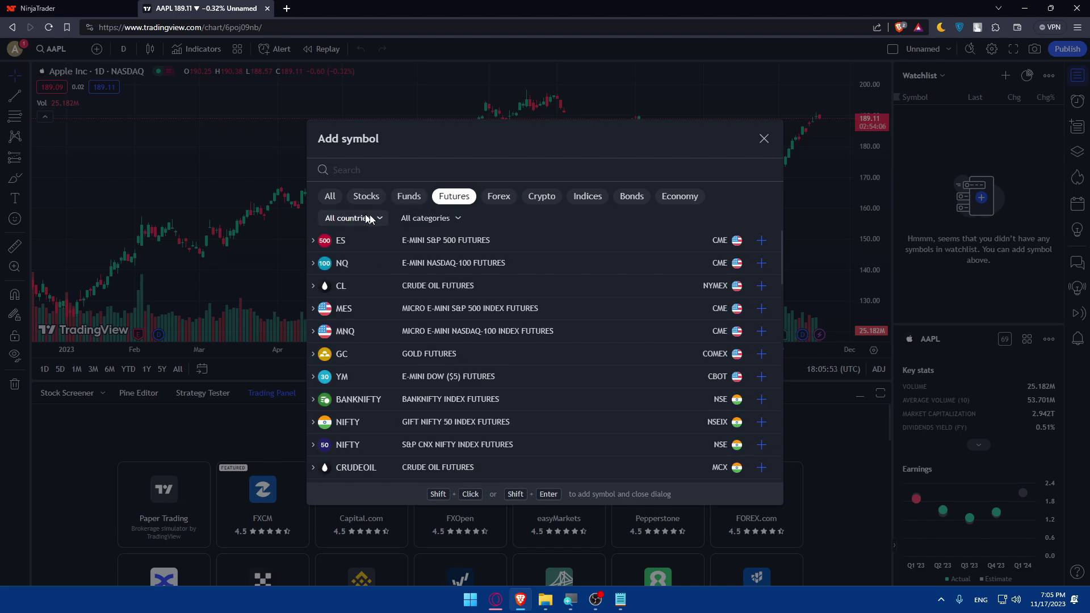
pyautogui.click(398, 197)
pyautogui.click(366, 196)
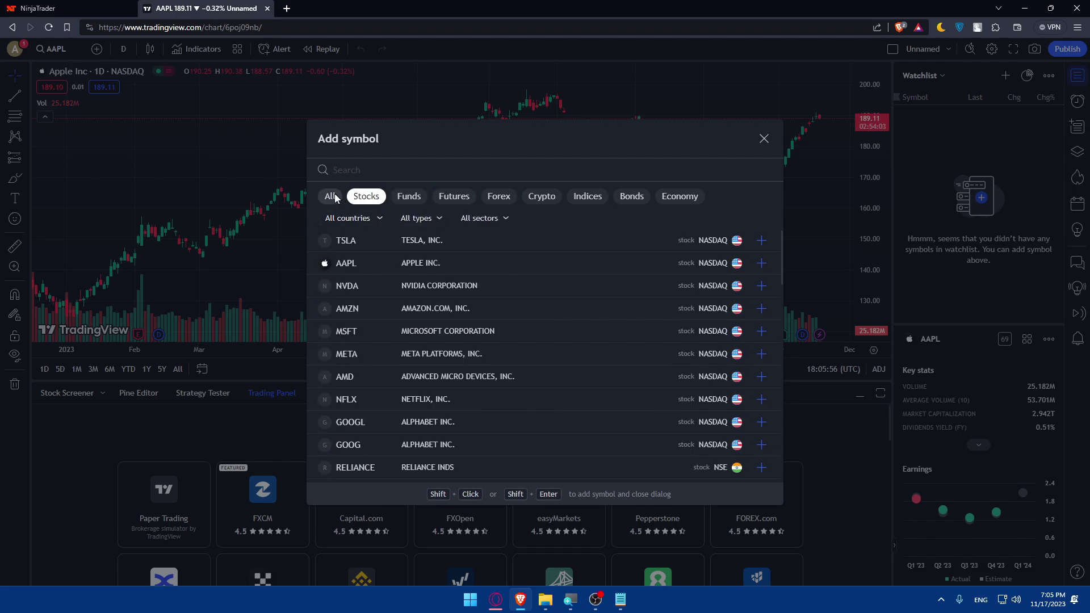
pyautogui.click(330, 196)
pyautogui.click(542, 196)
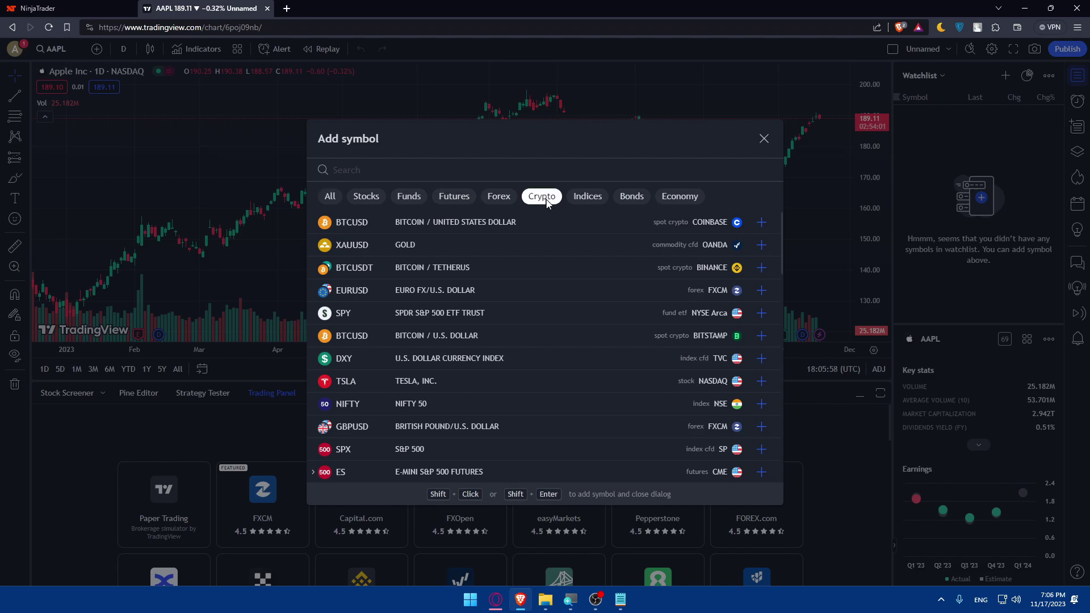
pyautogui.click(589, 195)
# Step: Search the data sources list for 'ninja', then leave it unfiltered
pyautogui.click(370, 217)
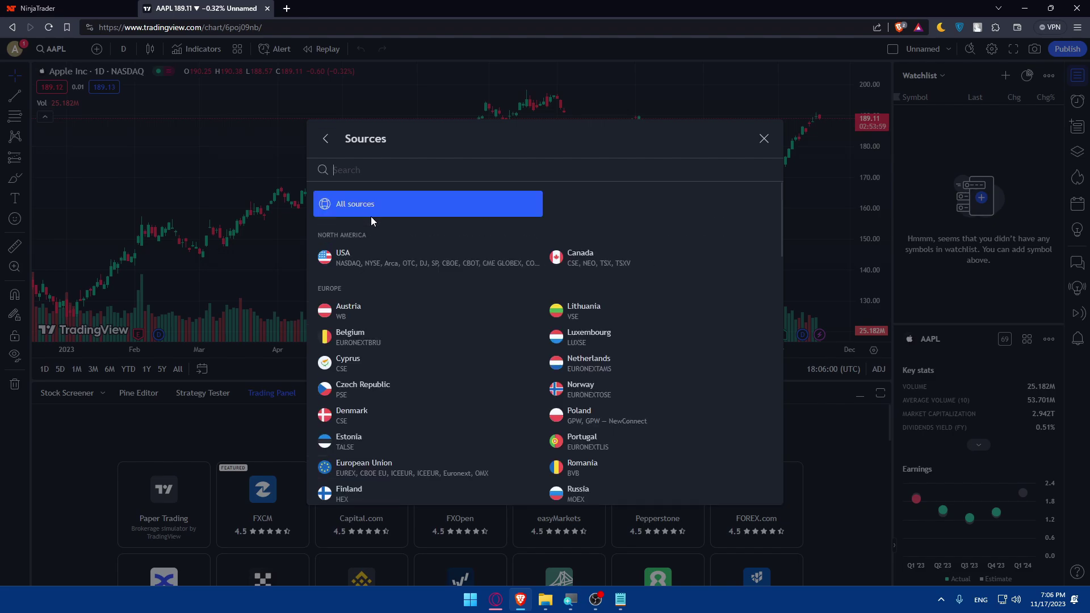
pyautogui.write('ninja')
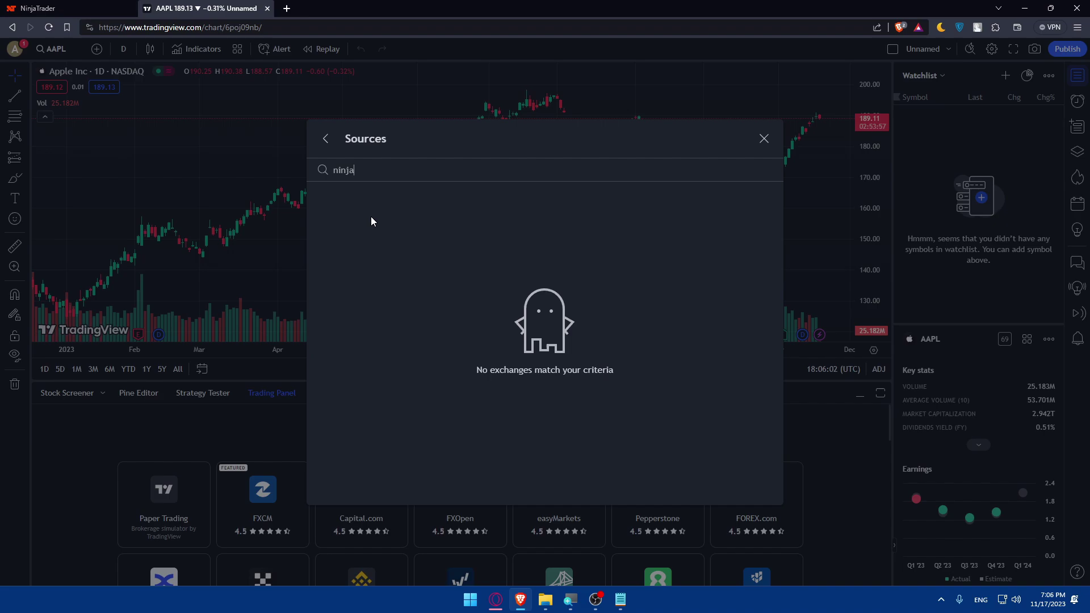
pyautogui.press('BackSpace')
pyautogui.press('BackSpace')
pyautogui.press('BackSpace')
pyautogui.press('BackSpace')
pyautogui.press('BackSpace')
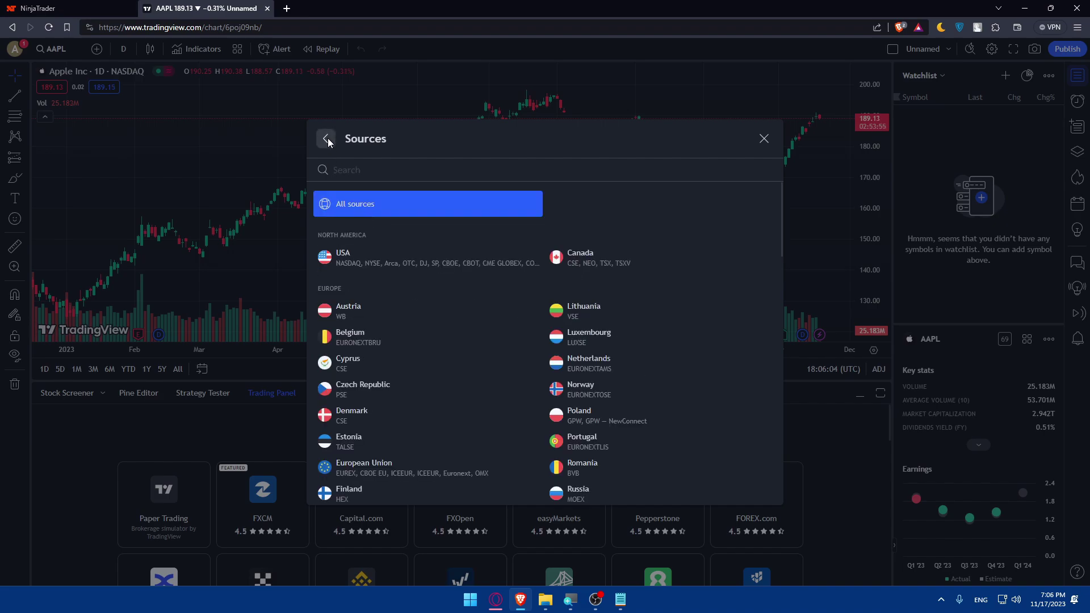
pyautogui.click(372, 219)
# Step: Check the Bonds and Economy categories and their sources, then close Add symbol
pyautogui.click(629, 196)
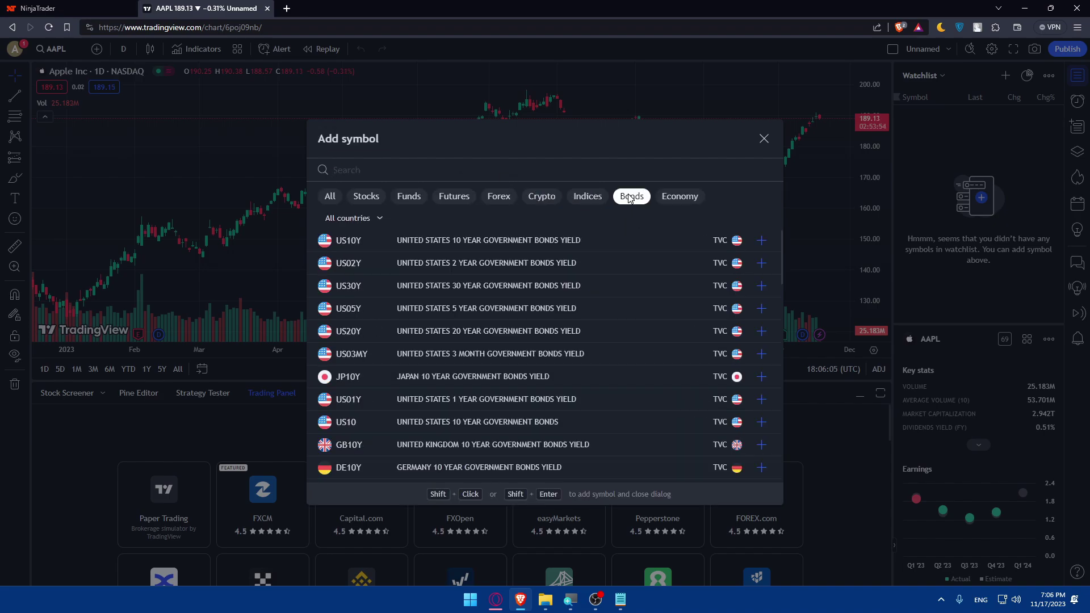
pyautogui.click(680, 197)
pyautogui.click(426, 218)
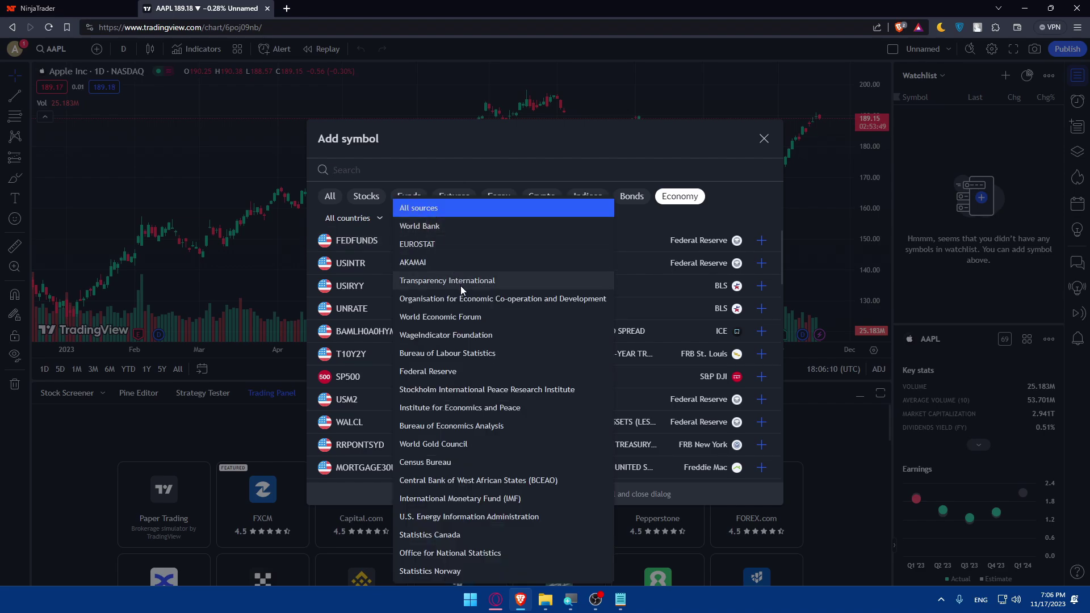
pyautogui.click(697, 161)
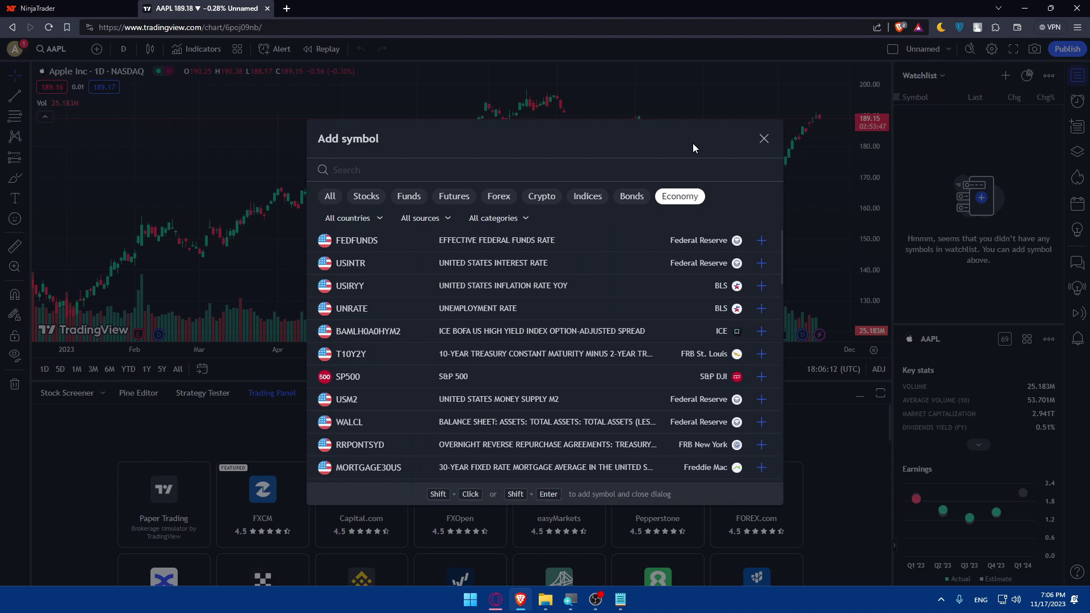
pyautogui.click(763, 139)
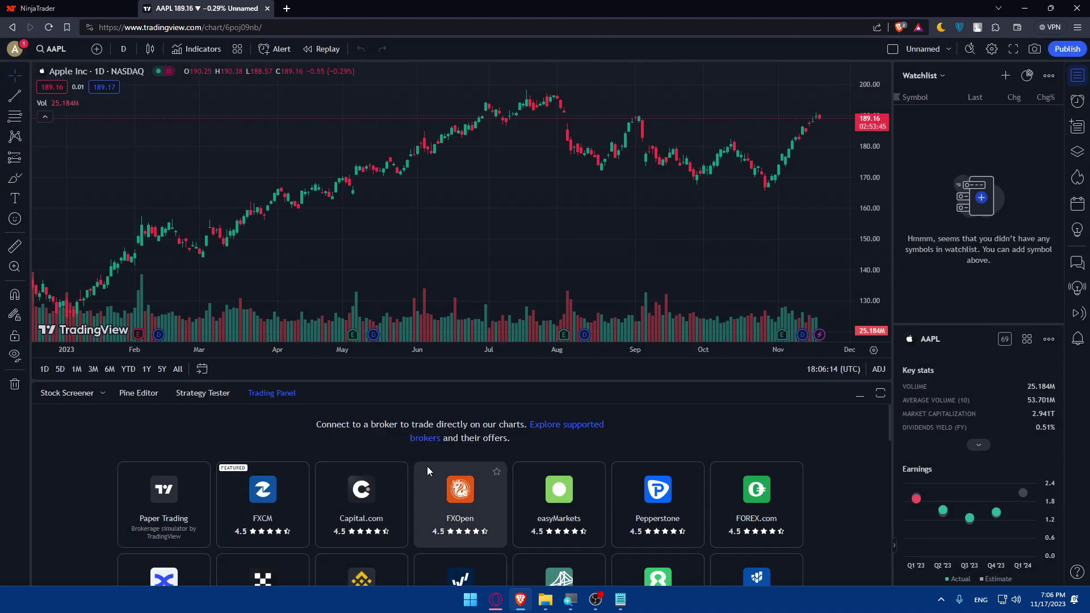
pyautogui.hotkey('ctrl', 'k')
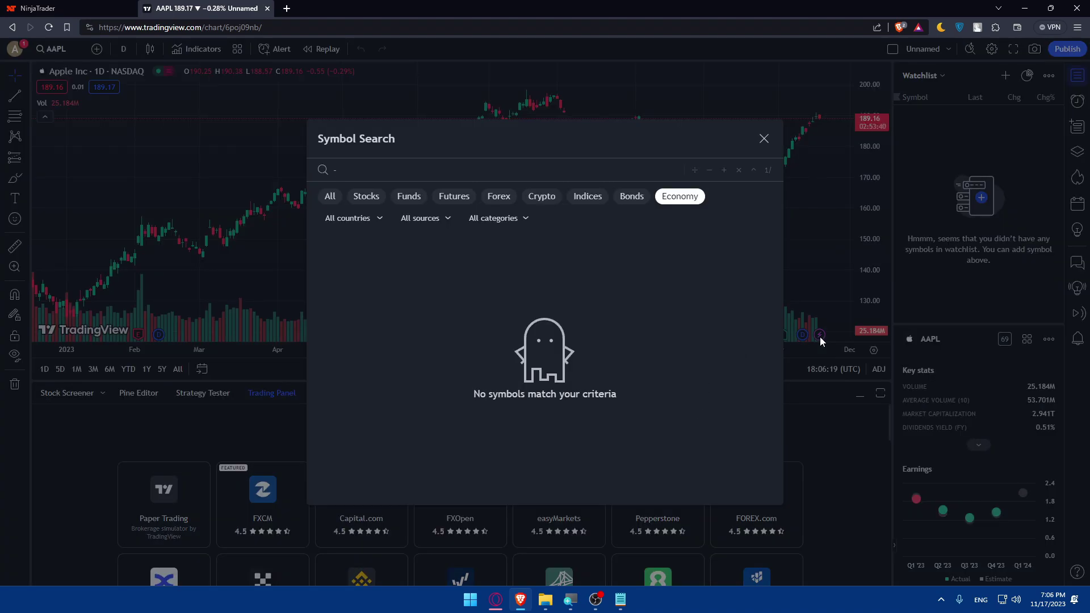
pyautogui.click(760, 141)
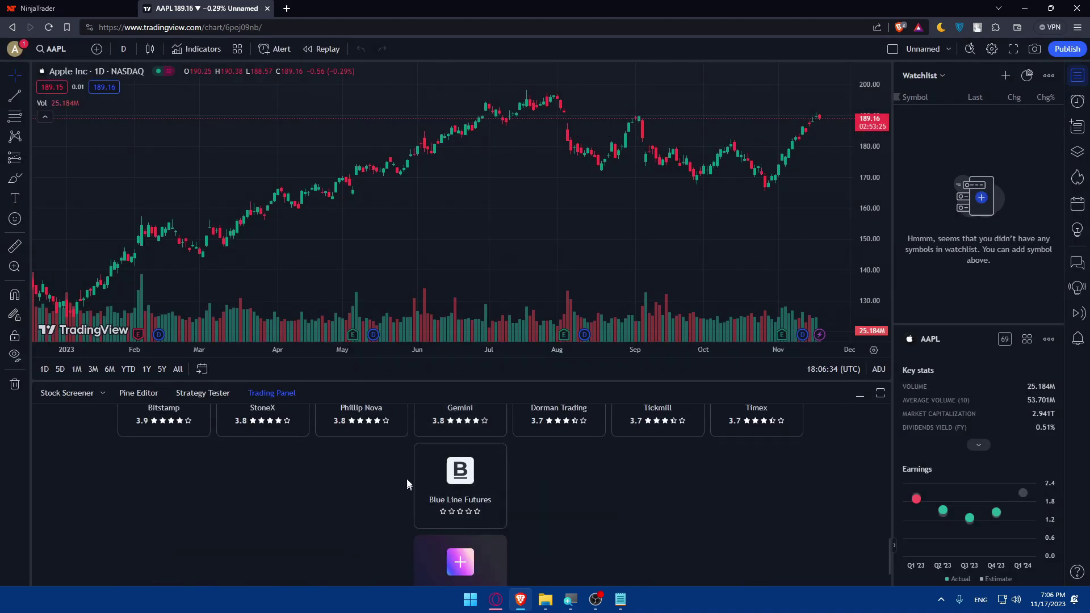
pyautogui.scroll(-10, 485, 476)
pyautogui.scroll(10, 487, 472)
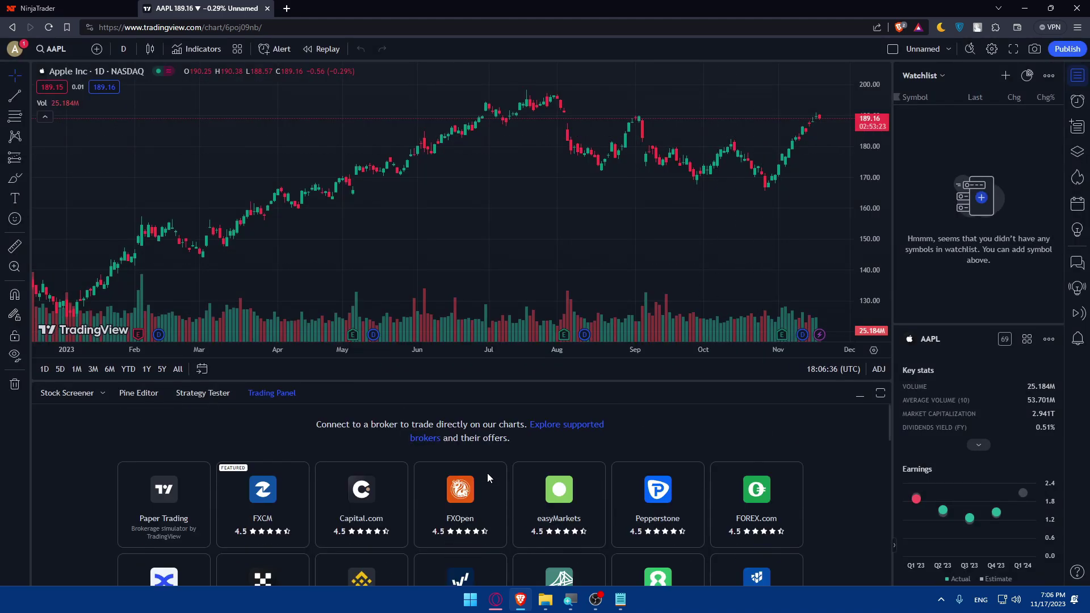
pyautogui.scroll(-10, 487, 472)
pyautogui.scroll(10, 488, 472)
pyautogui.click(1005, 75)
pyautogui.write('NINJA')
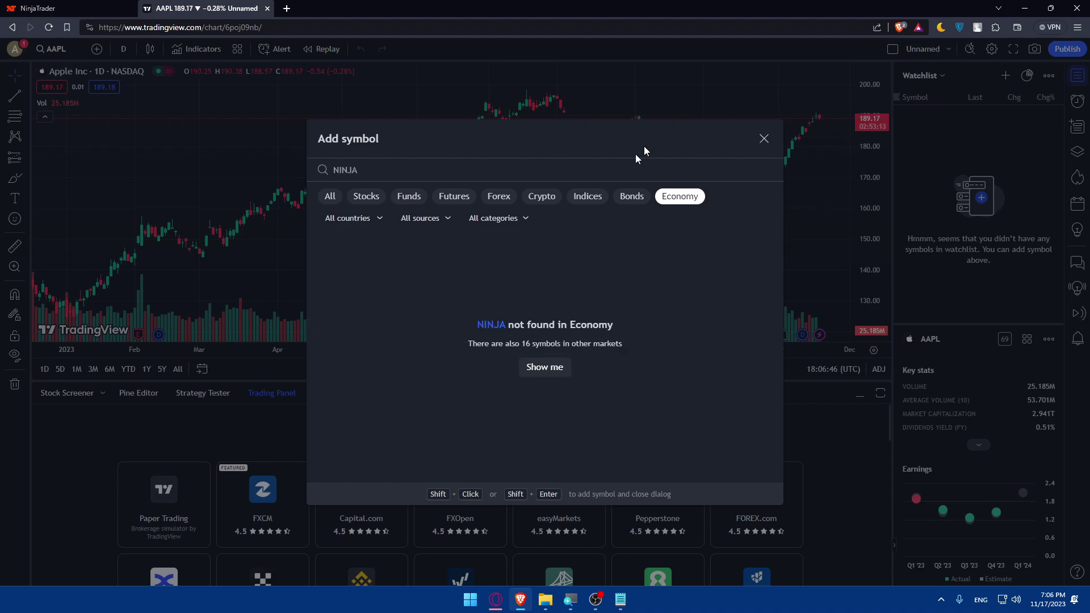
pyautogui.click(330, 203)
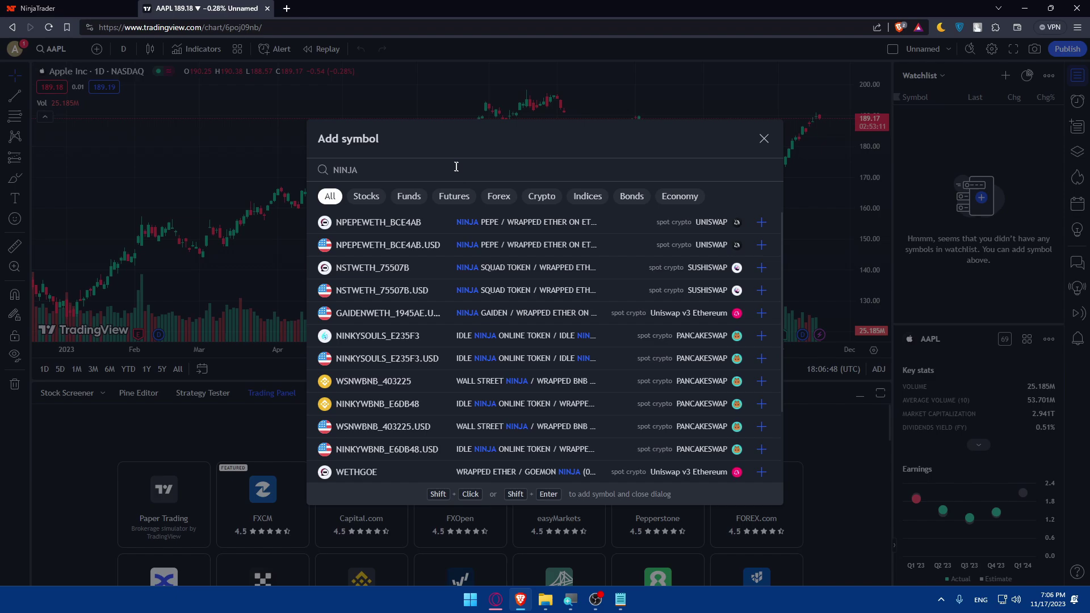
pyautogui.write('TRA')
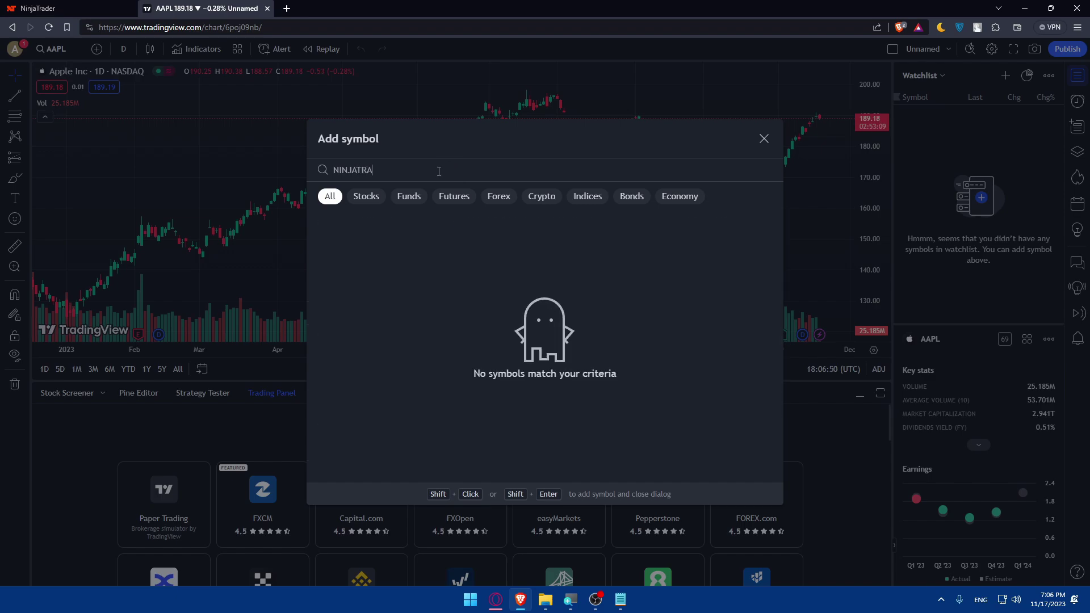
pyautogui.write('DER')
pyautogui.doubleClick(359, 171)
pyautogui.write('TR')
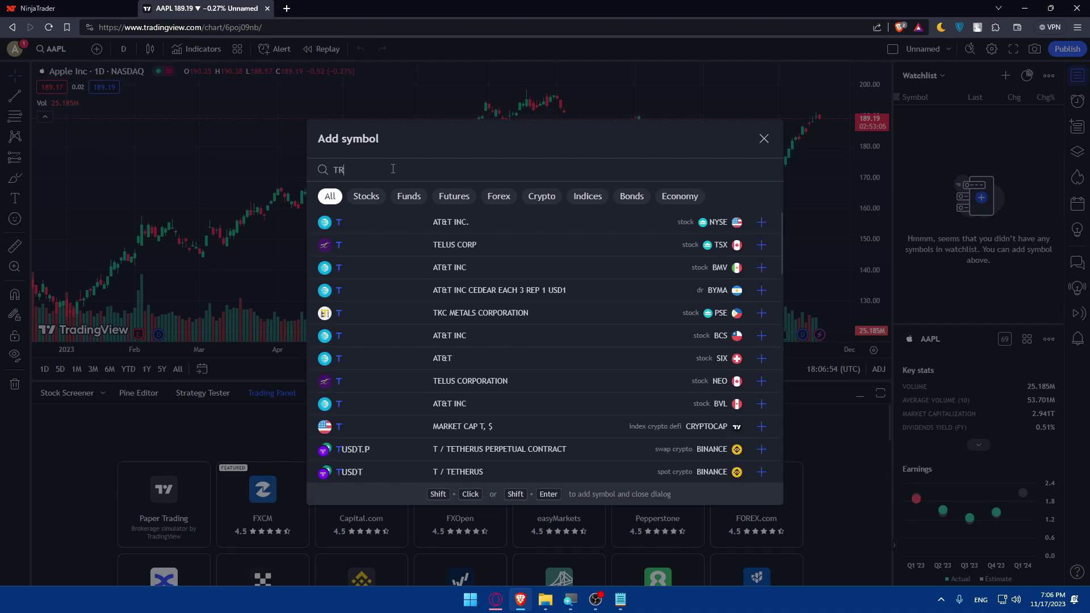
pyautogui.write('ADER')
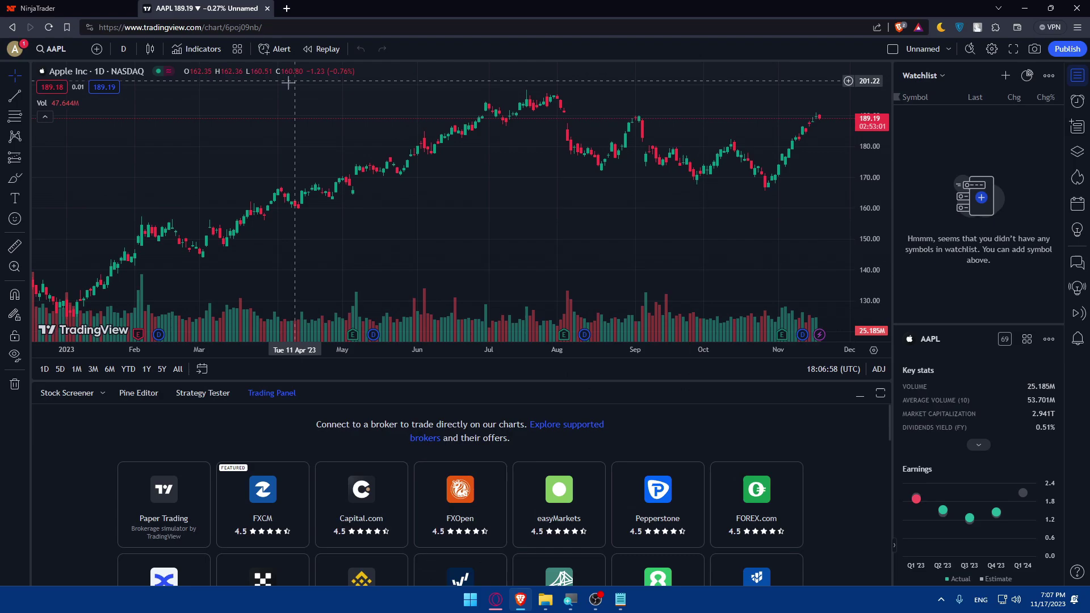
# Step: Continue the NinjaTrader application as an Individual and open the account settings page
pyautogui.click(56, 8)
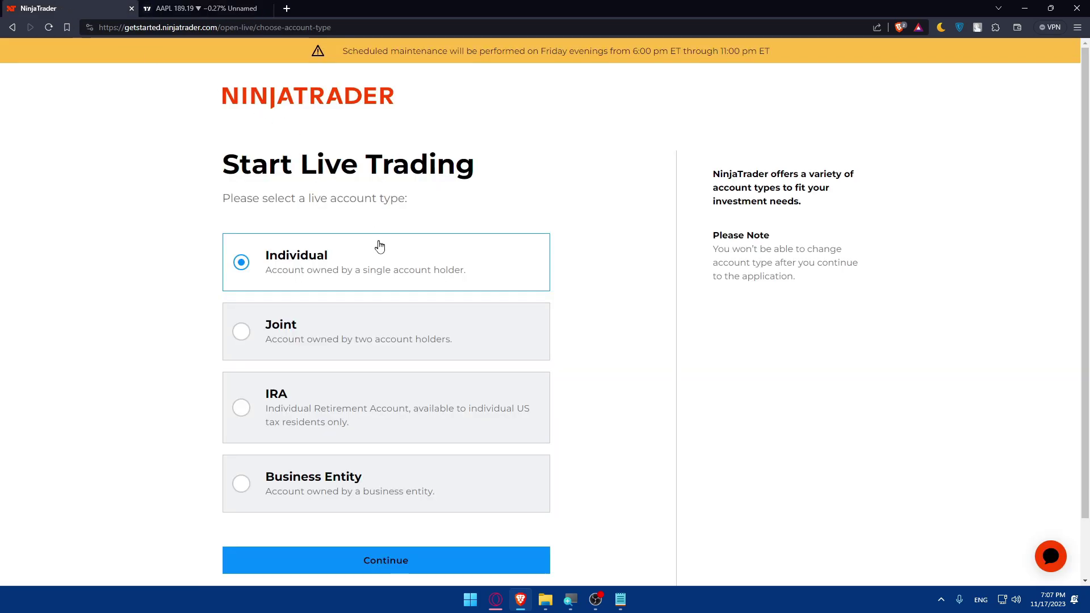
pyautogui.click(399, 559)
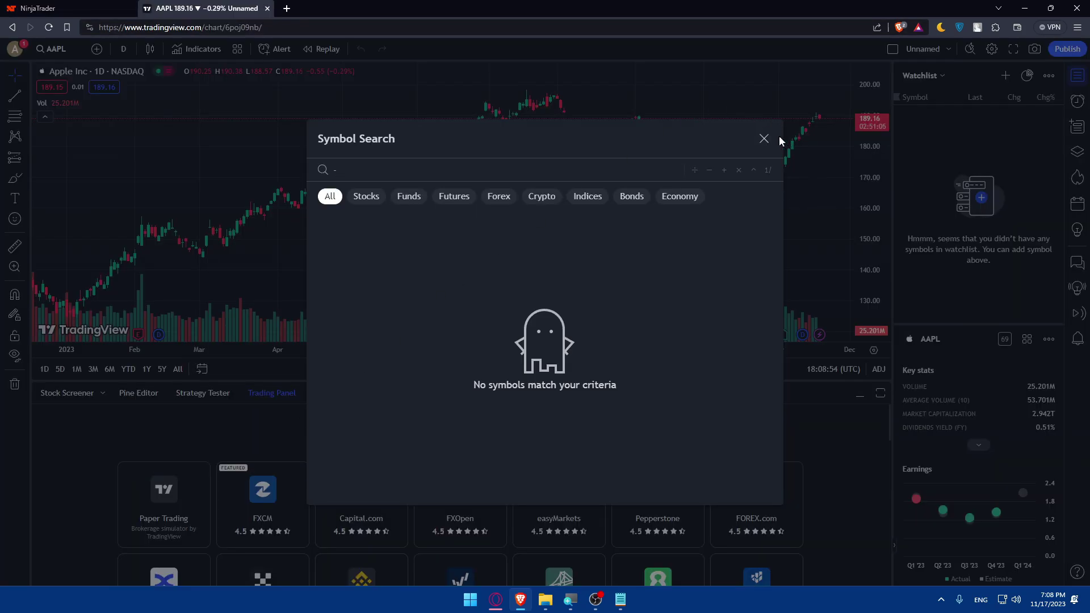
pyautogui.click(763, 139)
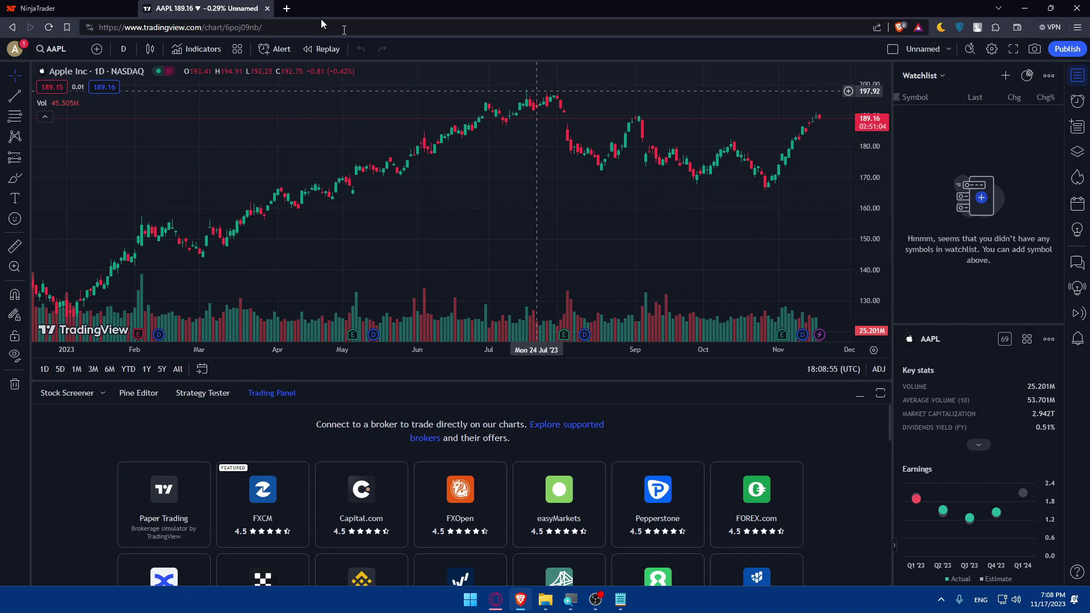
pyautogui.click(48, 7)
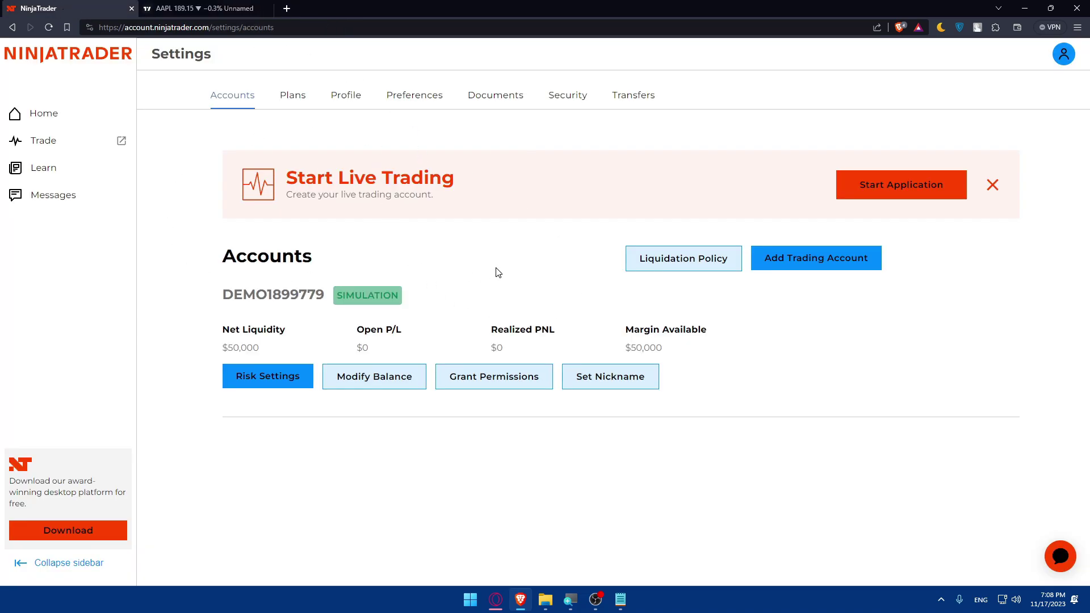
# Step: Check the TradingView chart, then return to the $50,000 simulation demo account in NinjaTrader
pyautogui.click(173, 8)
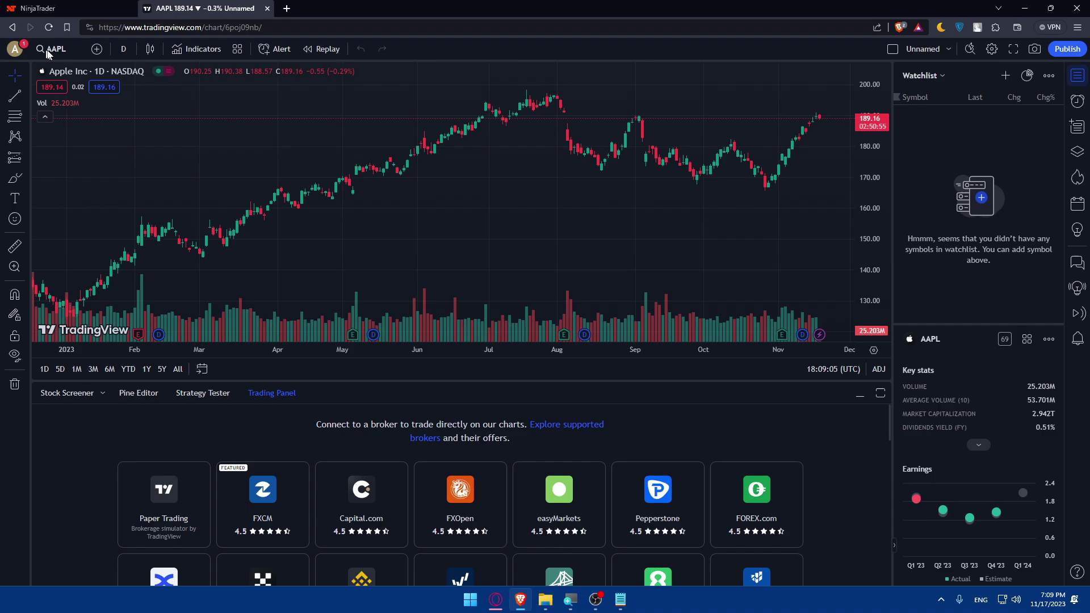
pyautogui.click(80, 8)
pyautogui.click(176, 7)
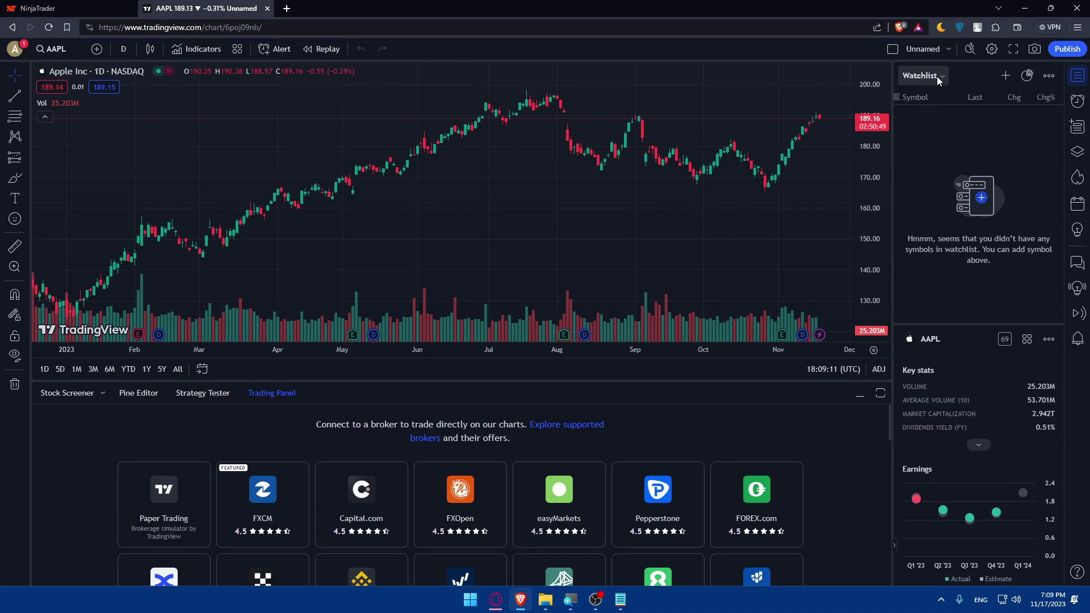
pyautogui.scroll(-3, 514, 183)
pyautogui.scroll(-5, 515, 184)
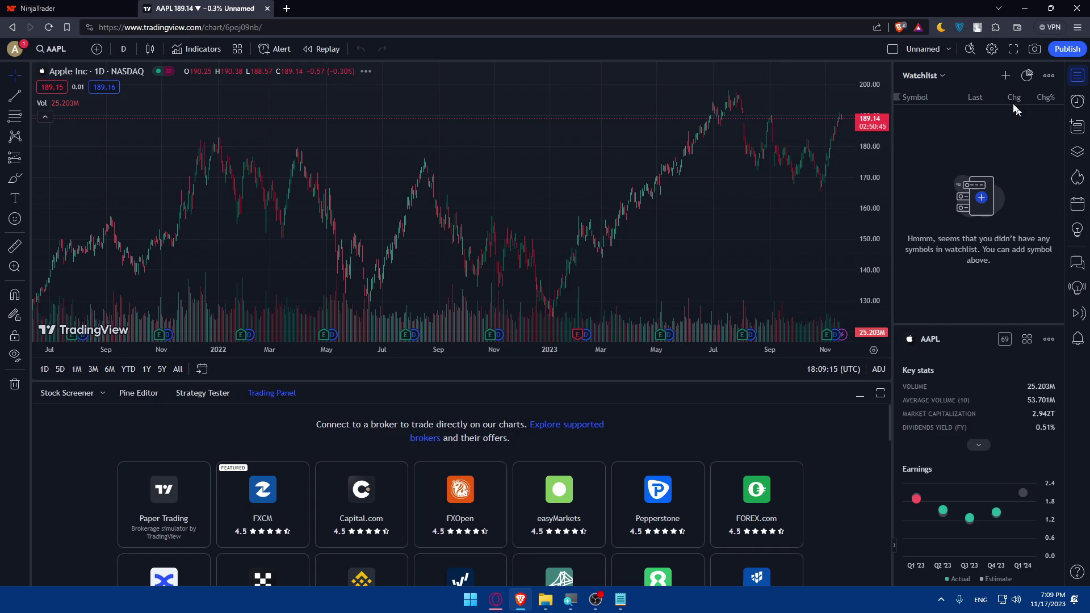
pyautogui.hotkey('ctrl', 'Tab')
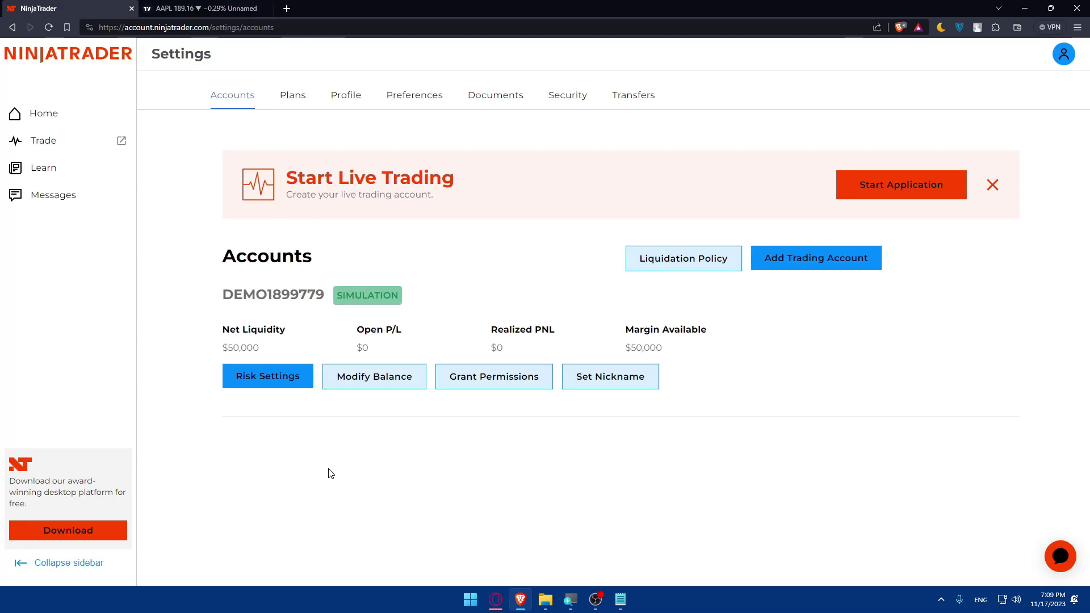
pyautogui.click(64, 148)
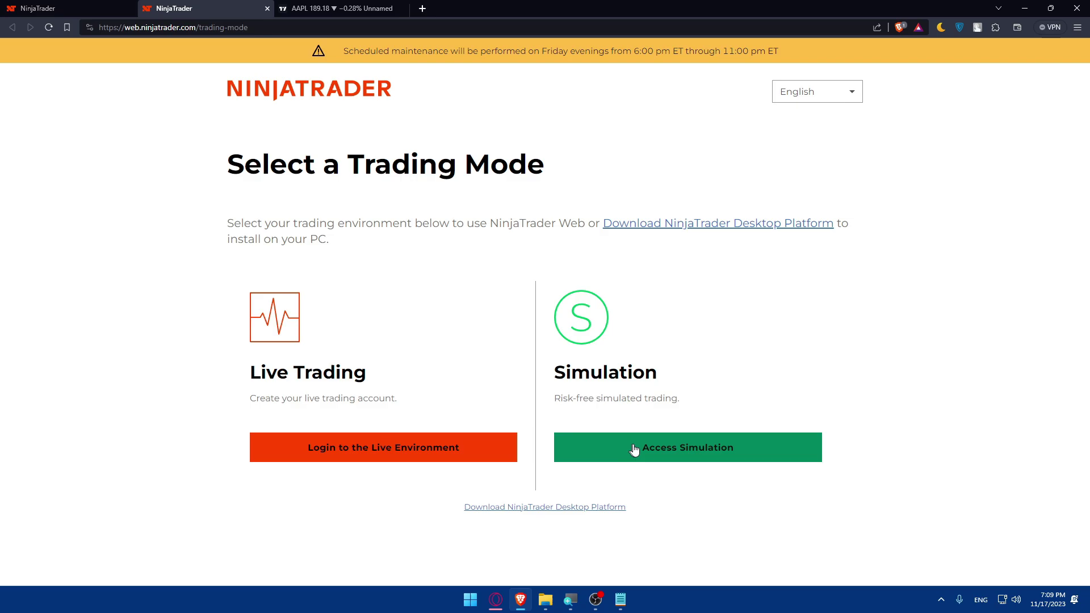
pyautogui.click(662, 452)
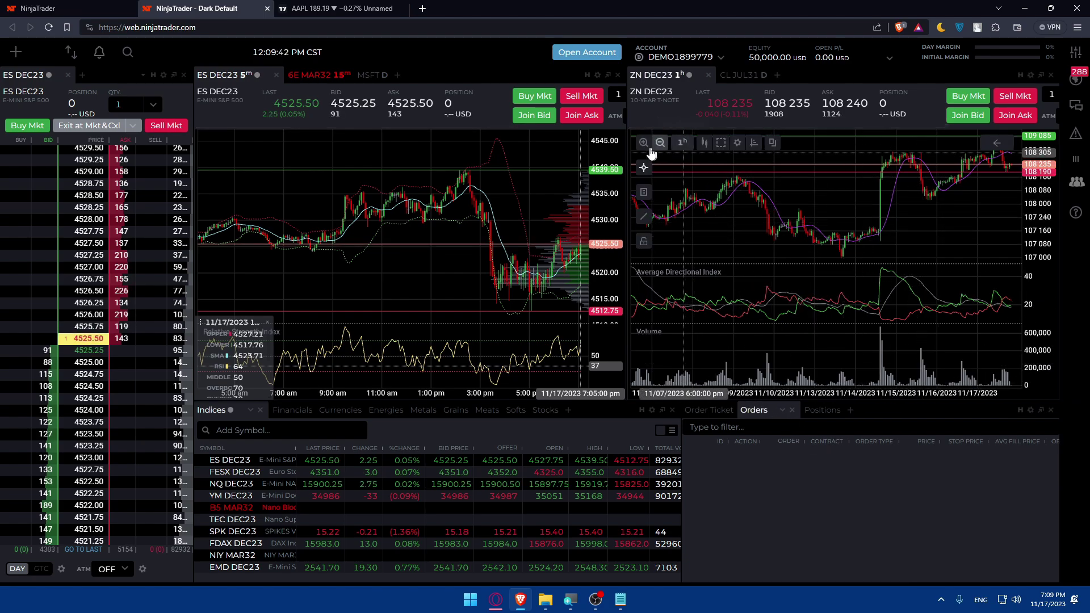
pyautogui.click(267, 8)
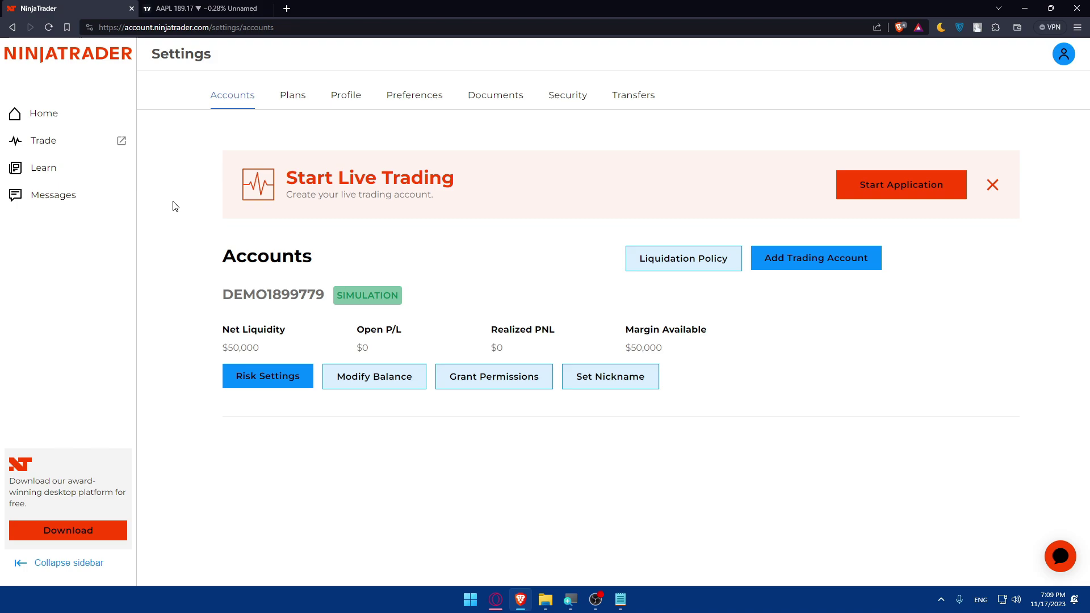
# Step: Open the NinjaTrader Virtual Assistant chat over the Accounts settings page
pyautogui.click(1060, 557)
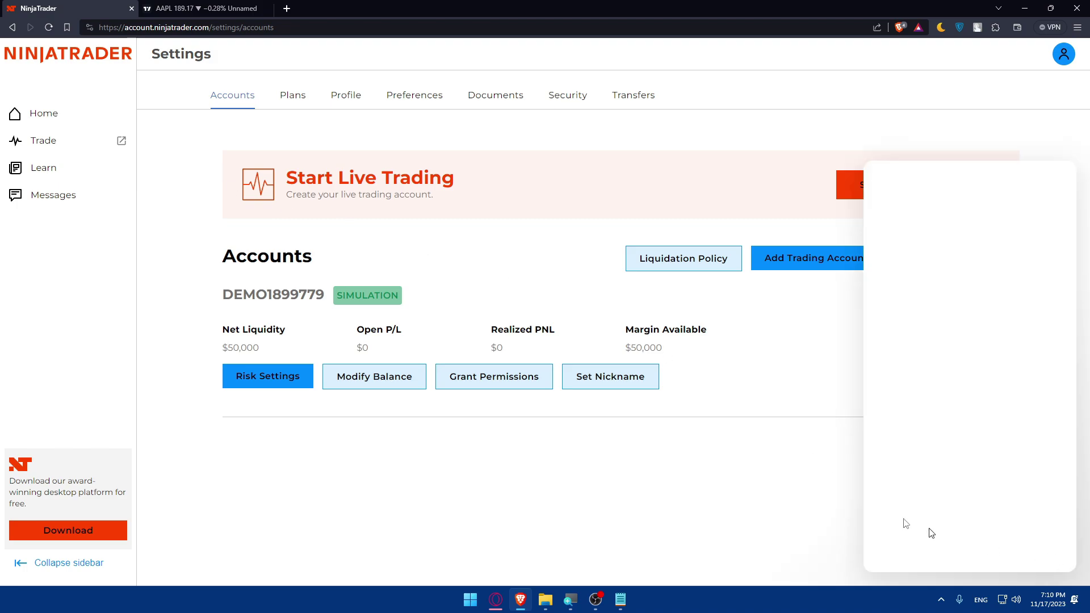